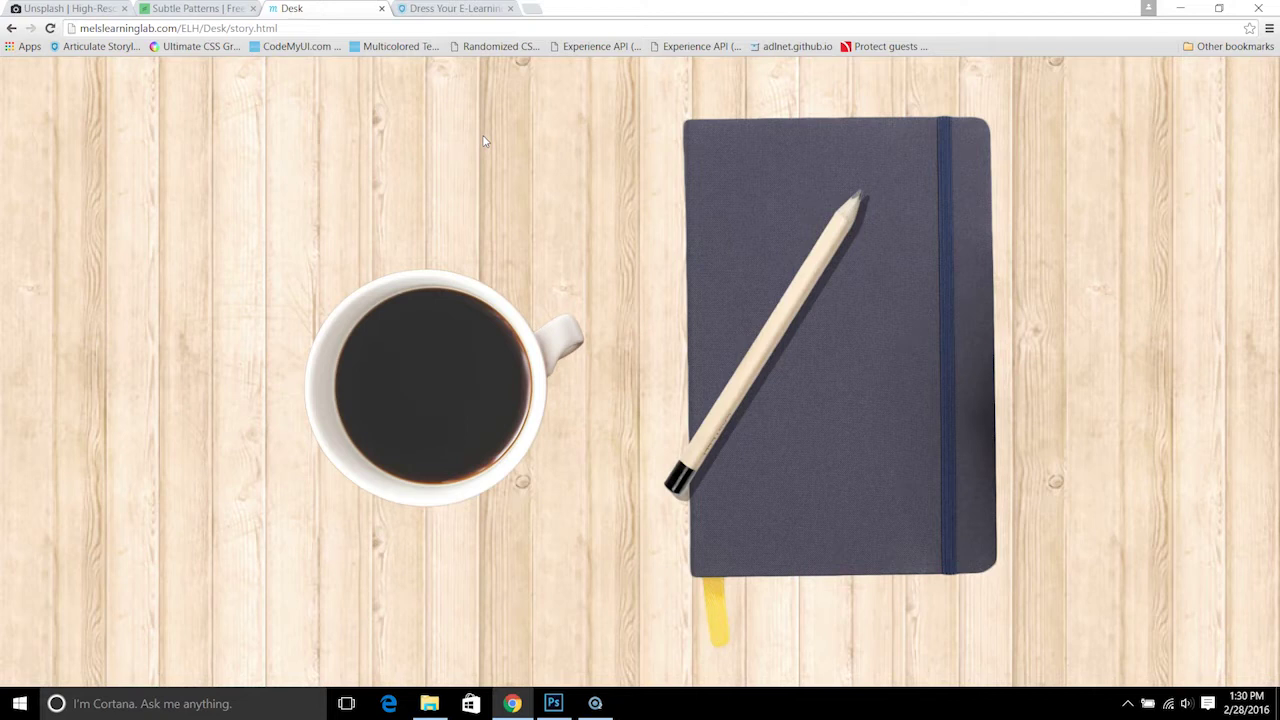
- Review the custom player challenge page, the Desk demo, the wood textures on Subtle Patterns and the desk photos on Unsplash
{"action": "left_click", "coordinate": [437, 10]}
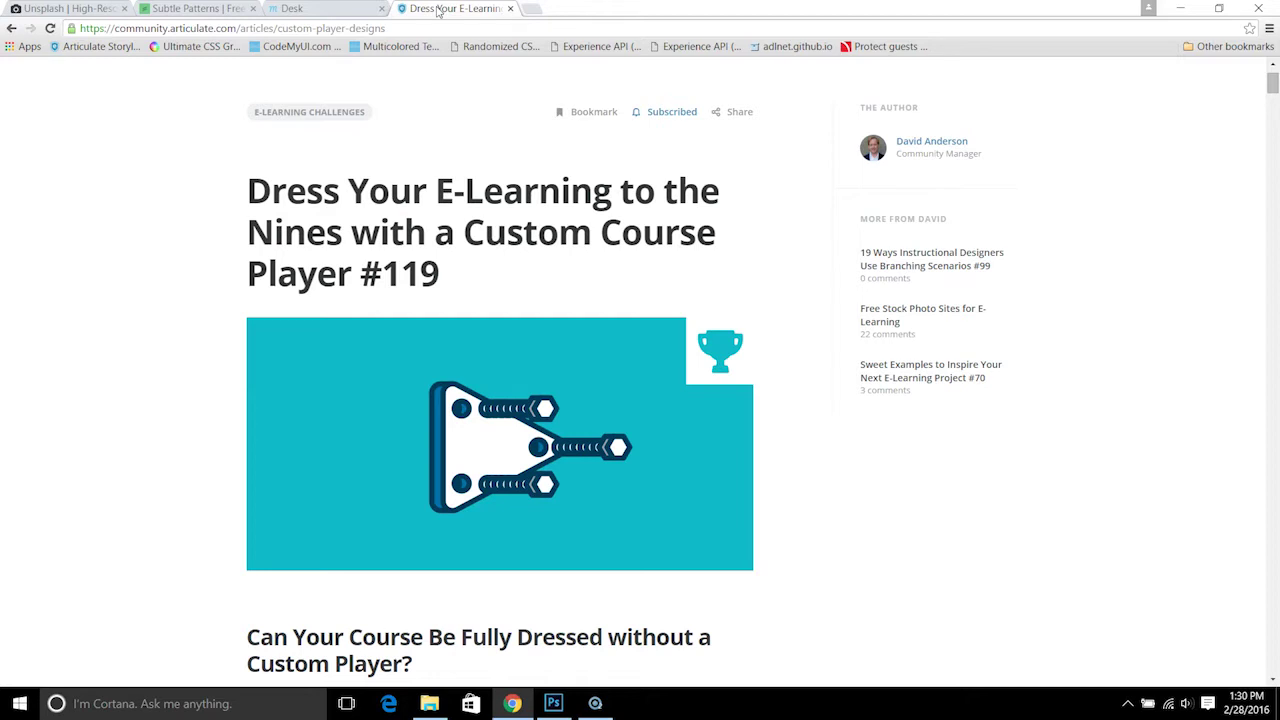
{"action": "left_click", "coordinate": [354, 9]}
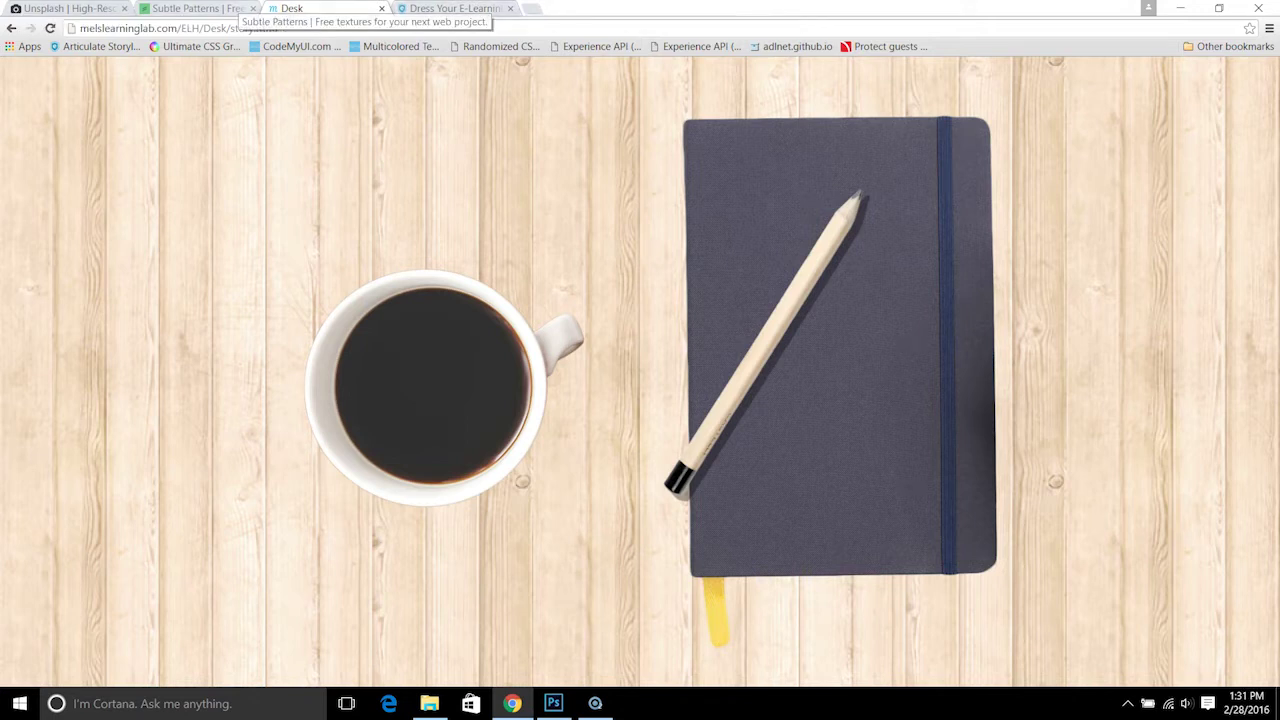
{"action": "left_click", "coordinate": [200, 8]}
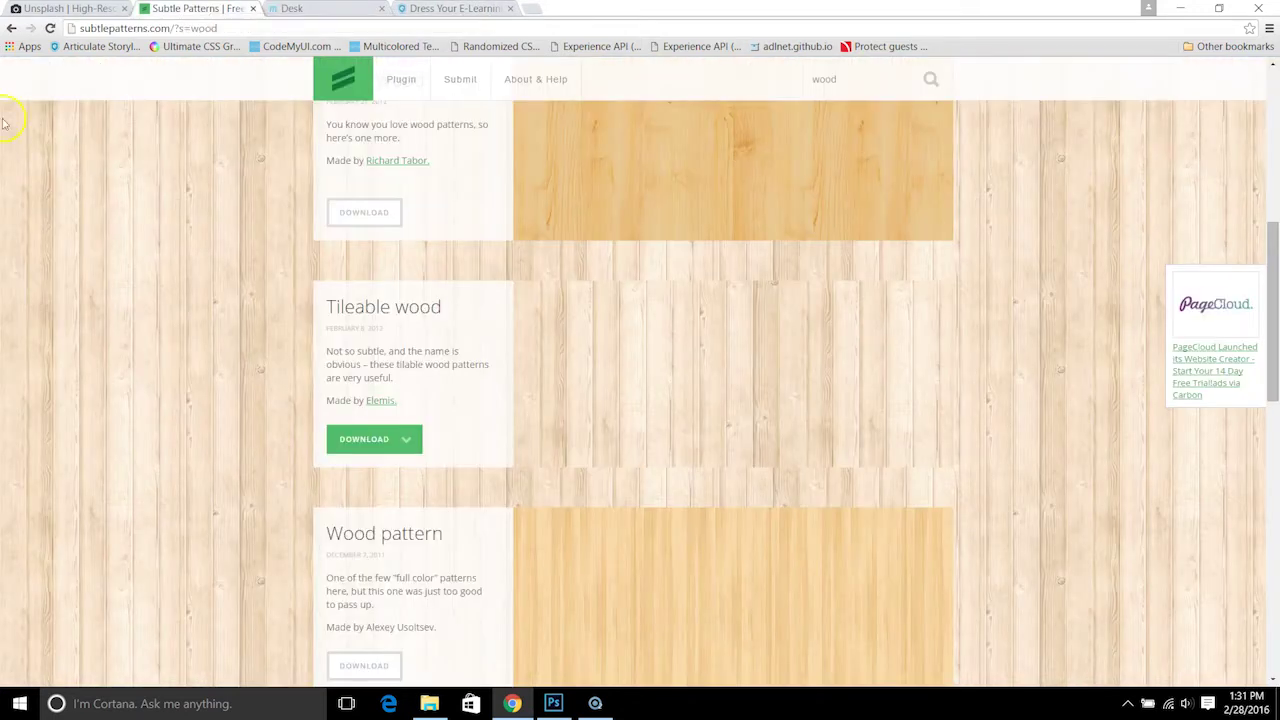
{"action": "left_click", "coordinate": [441, 316]}
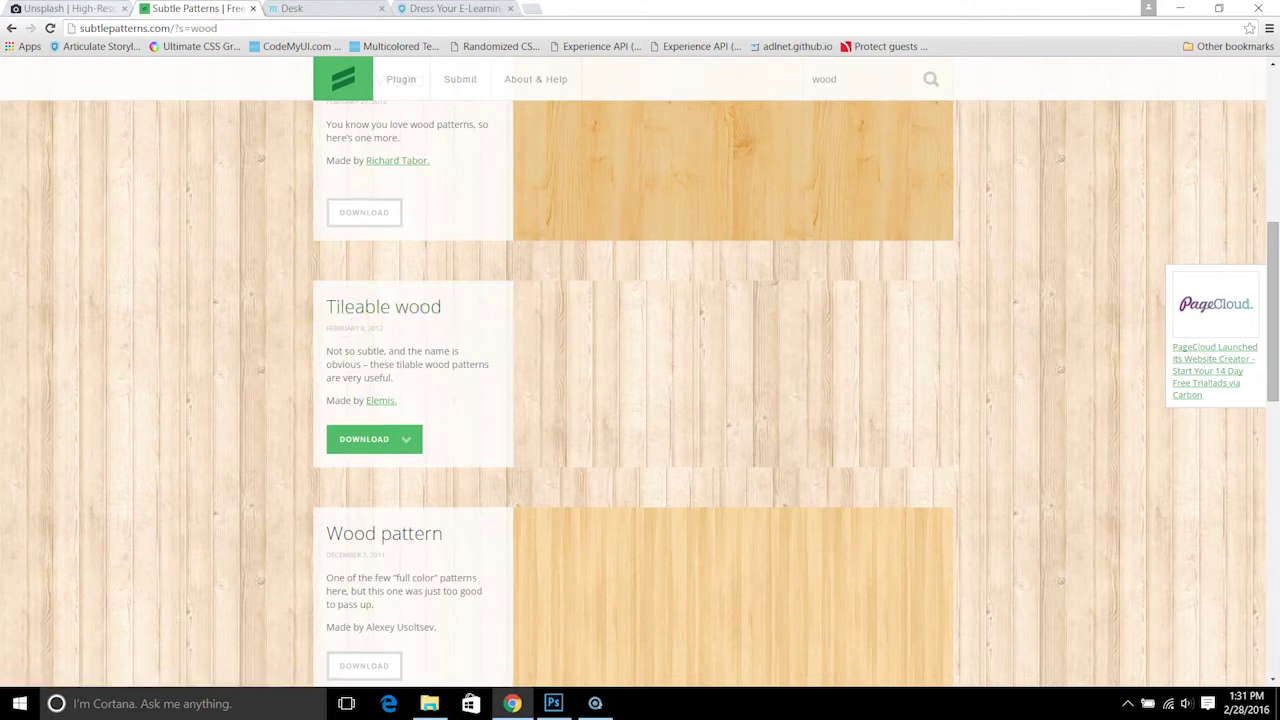
{"action": "left_click", "coordinate": [101, 12]}
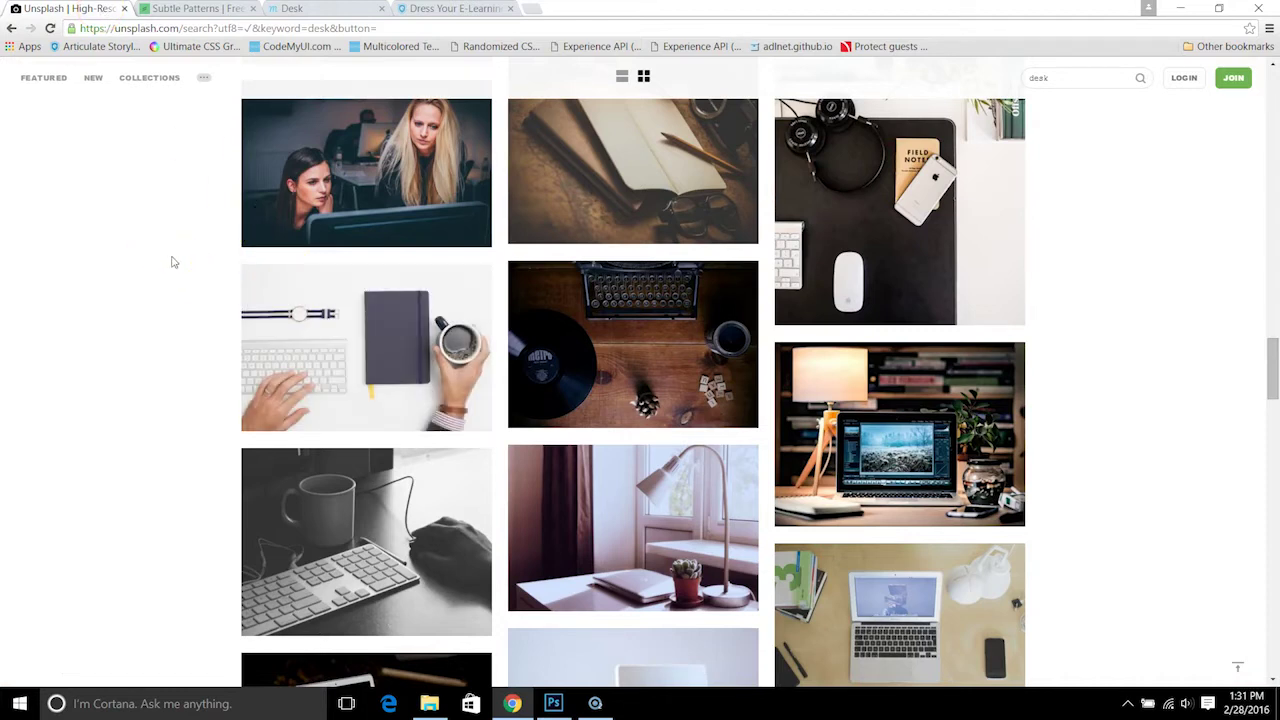
{"action": "mouse_move", "coordinate": [236, 291]}
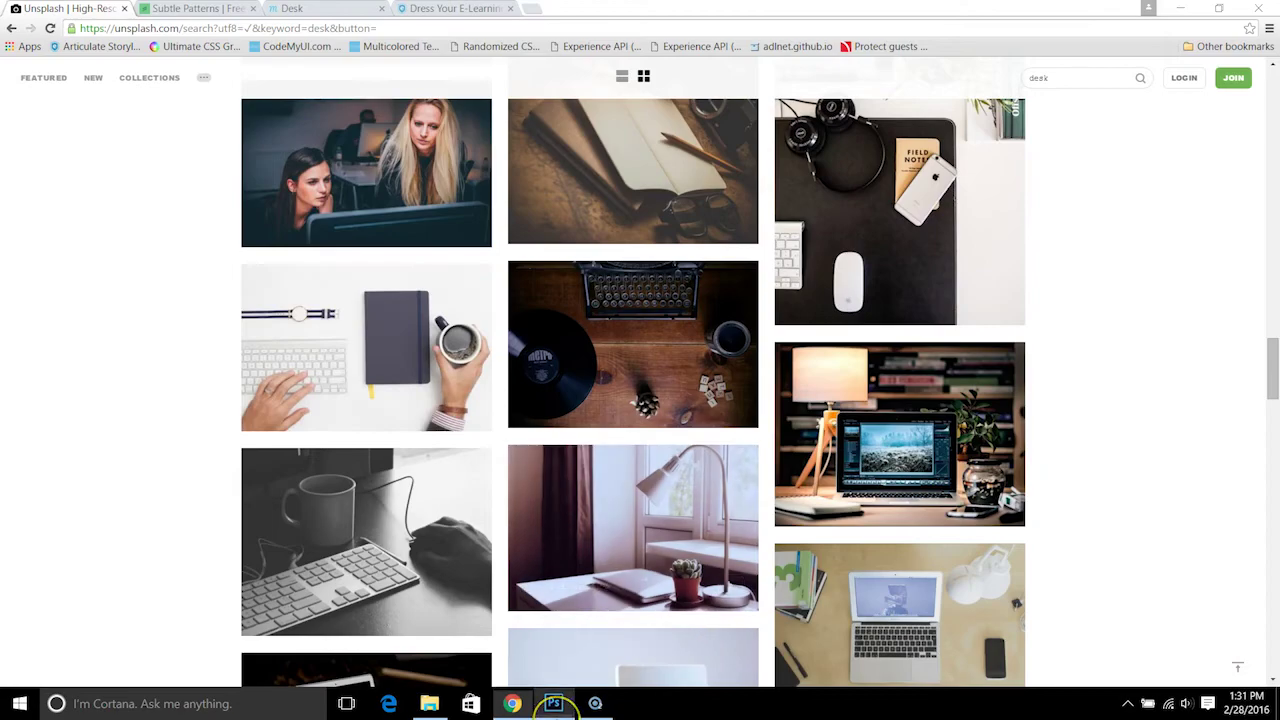
- Switch to Photoshop, clear the selection and close coffee-smartphone-desk-pen.jpg without saving the changes
{"action": "left_click", "coordinate": [553, 704]}
{"action": "left_click", "coordinate": [497, 543]}
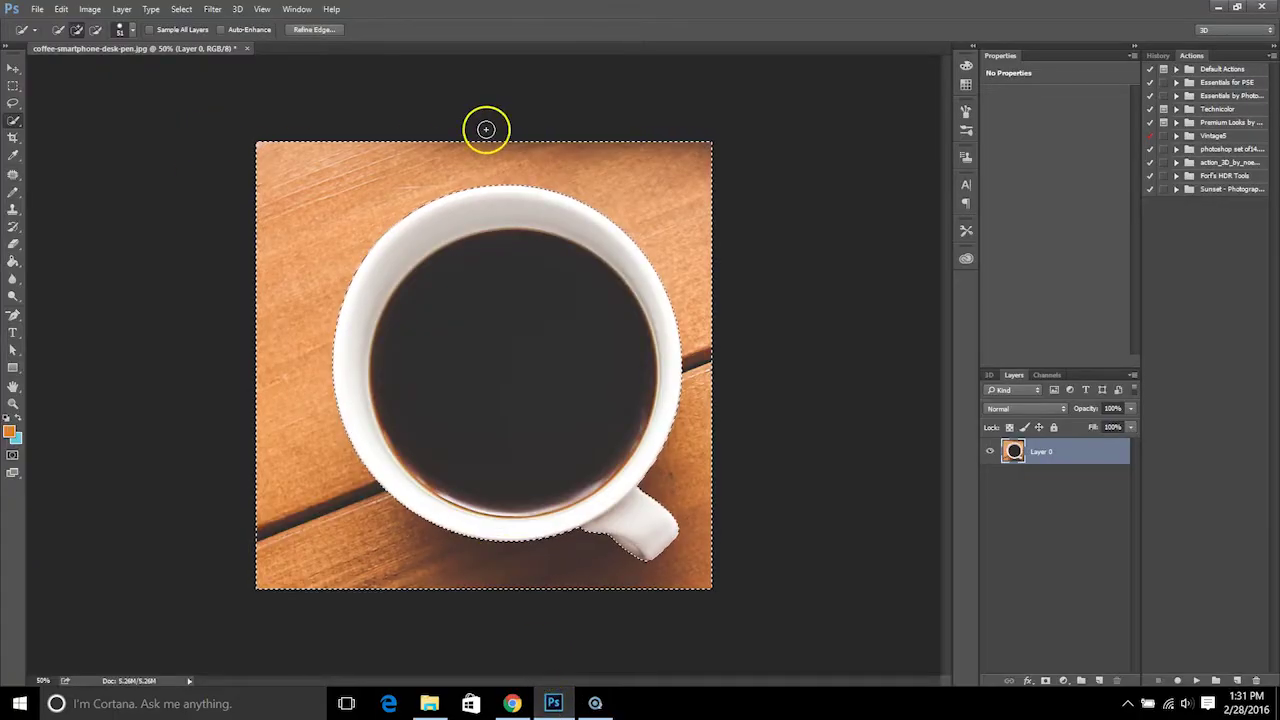
{"action": "left_click", "coordinate": [23, 102]}
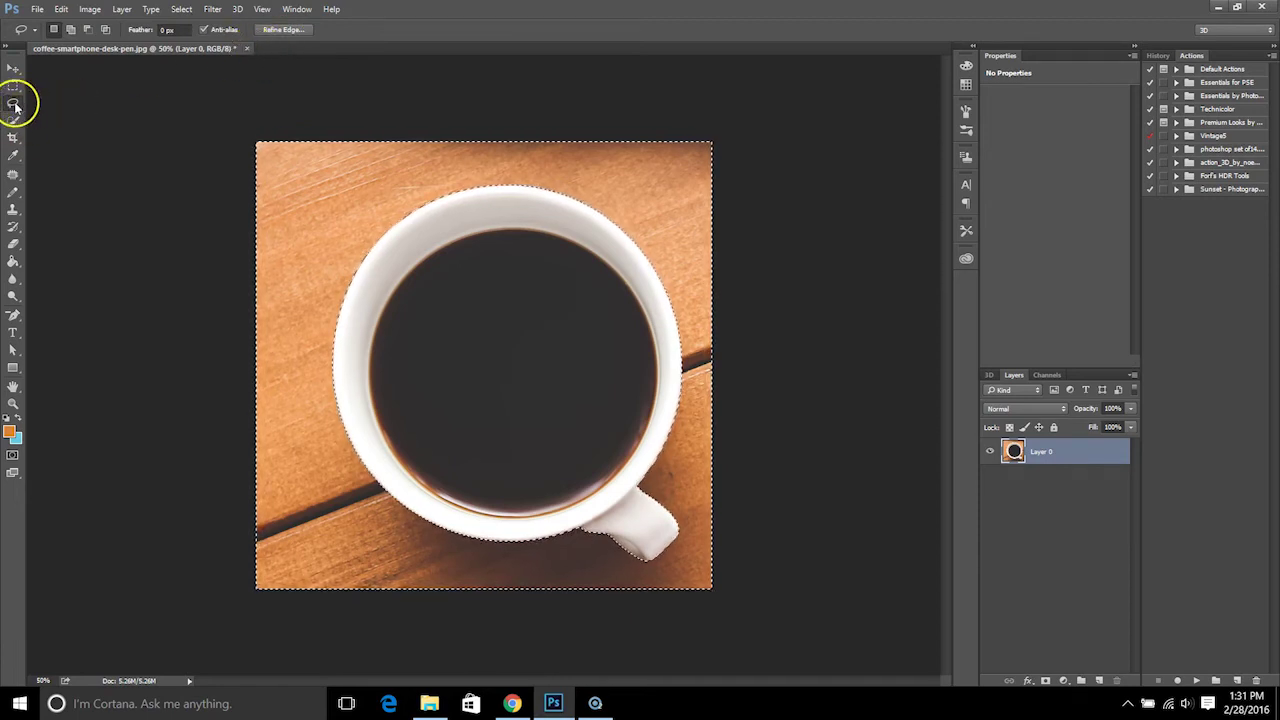
{"action": "left_click", "coordinate": [273, 157]}
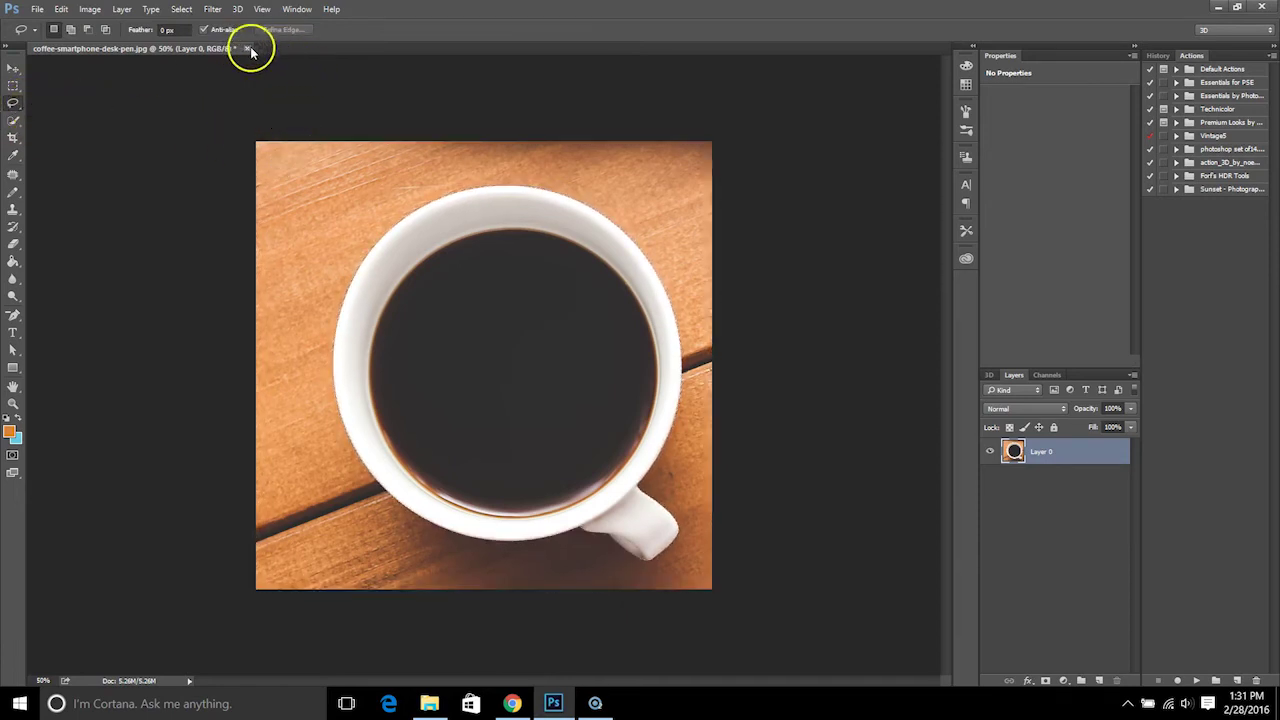
{"action": "left_click", "coordinate": [246, 49]}
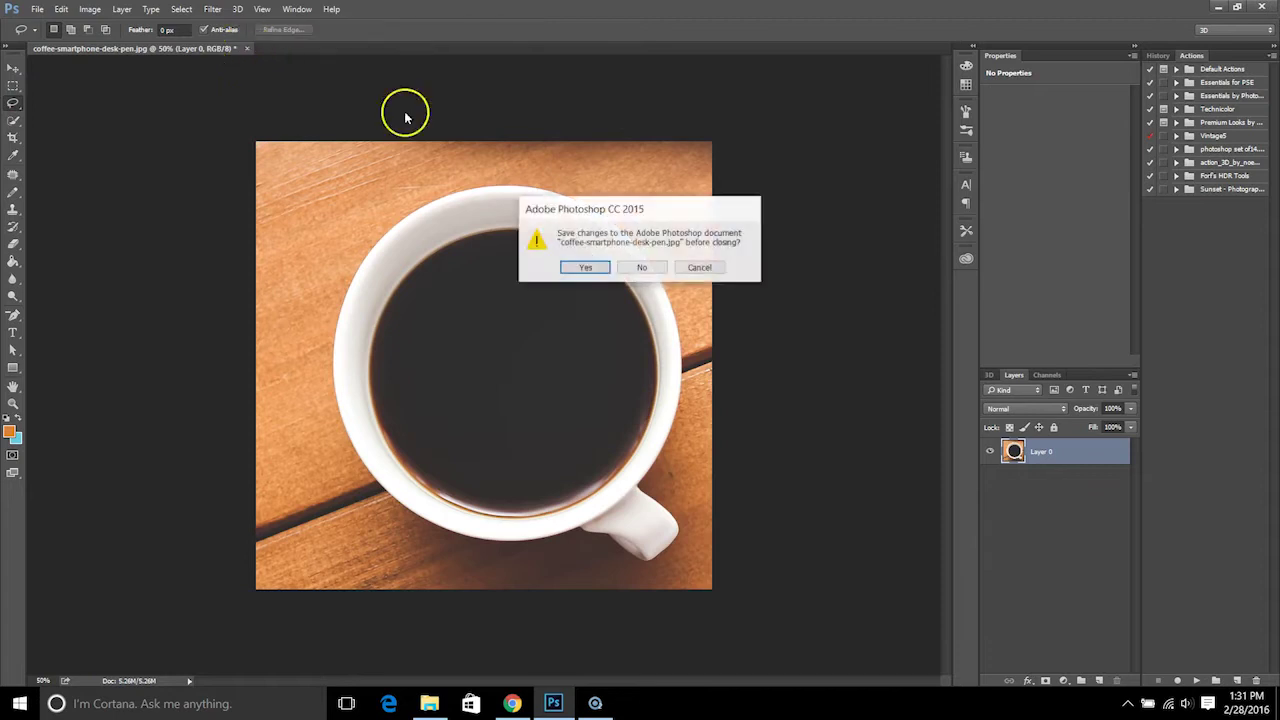
{"action": "left_click", "coordinate": [651, 264]}
- Open the coffee-smartphone-desk-pen image from the Desk folder on the desktop
{"action": "left_click", "coordinate": [37, 9]}
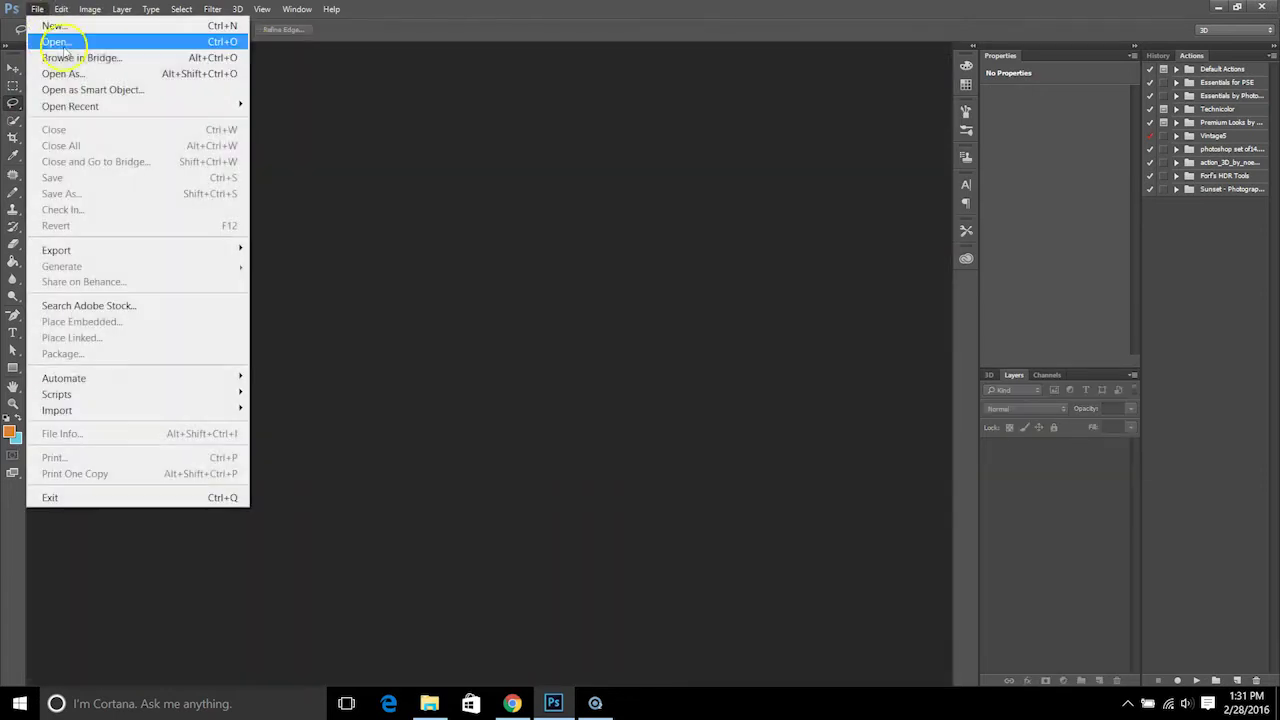
{"action": "left_click", "coordinate": [62, 44]}
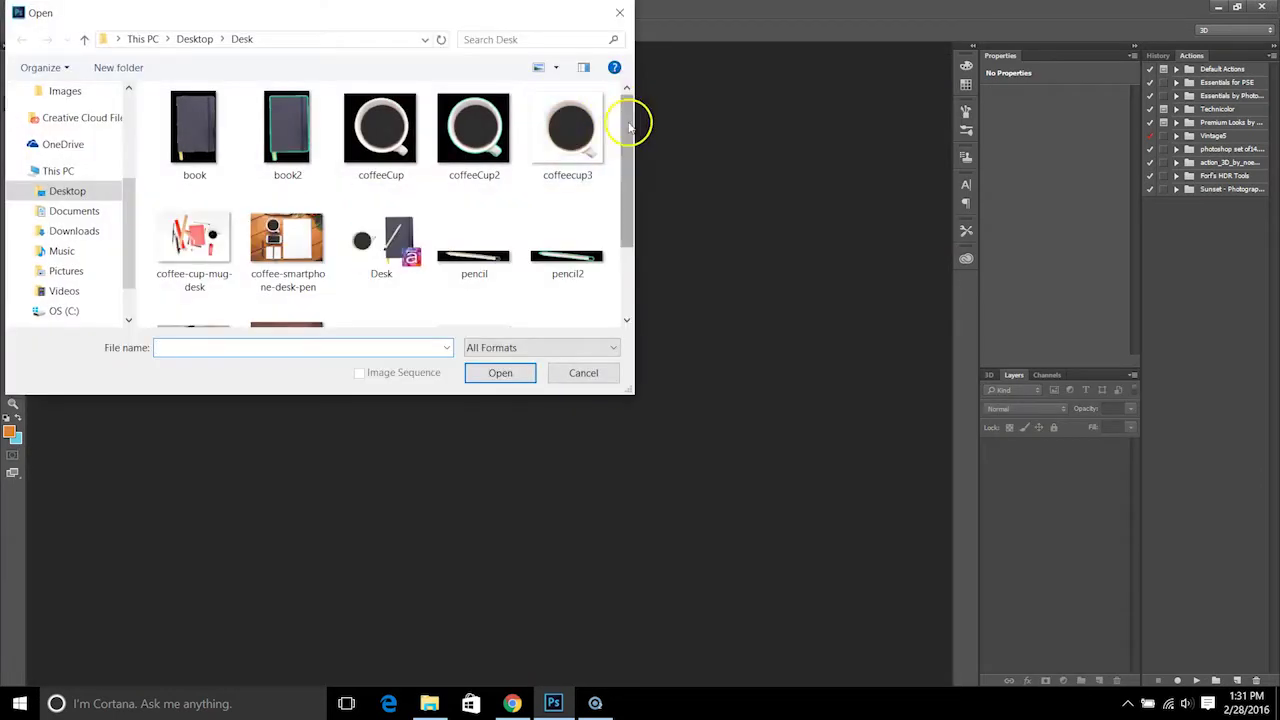
{"action": "left_click_drag", "start_coordinate": [634, 120], "coordinate": [634, 149]}
{"action": "left_click", "coordinate": [325, 207]}
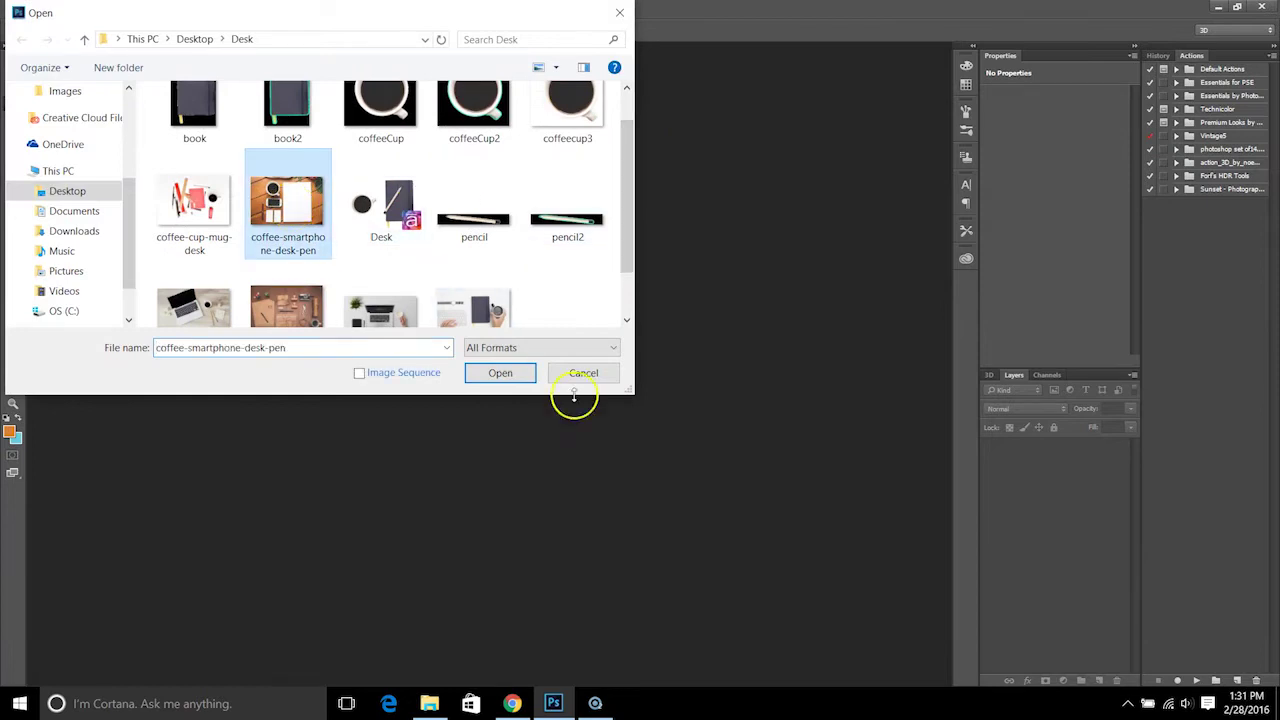
{"action": "left_click", "coordinate": [511, 372]}
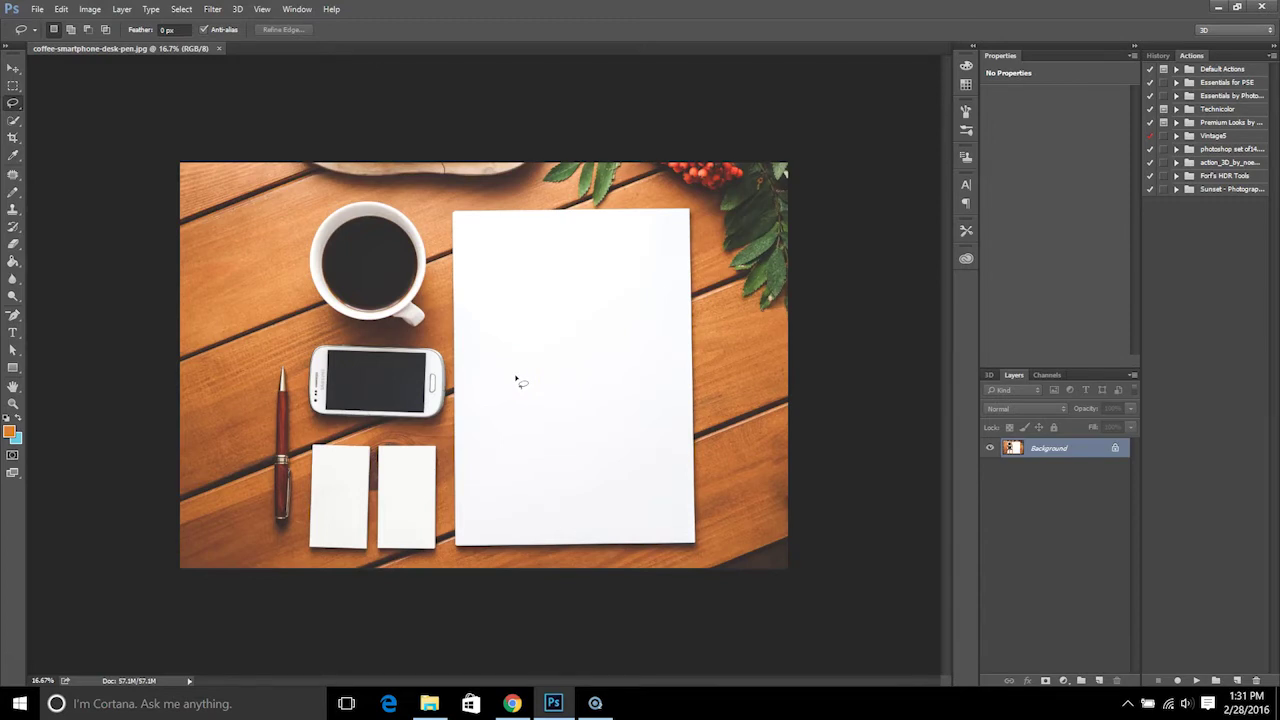
- Crop the photo to the coffee cup with a narrow margin of wooden table around it
{"action": "left_click", "coordinate": [404, 304]}
{"action": "left_click", "coordinate": [13, 137]}
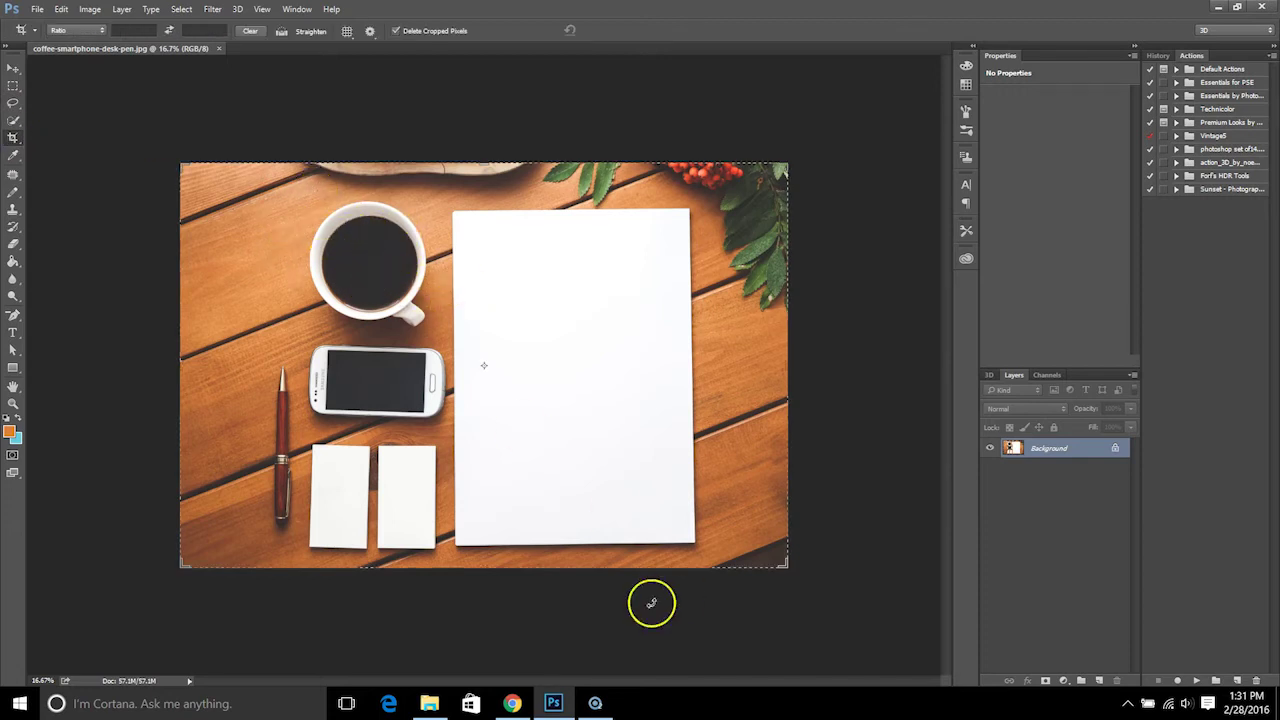
{"action": "left_click", "coordinate": [498, 568]}
{"action": "left_click_drag", "start_coordinate": [498, 568], "coordinate": [500, 450]}
{"action": "left_click_drag", "start_coordinate": [171, 369], "coordinate": [227, 367]}
{"action": "left_click_drag", "start_coordinate": [739, 372], "coordinate": [566, 370]}
{"action": "left_click_drag", "start_coordinate": [489, 281], "coordinate": [493, 290]}
{"action": "left_click", "coordinate": [615, 30]}
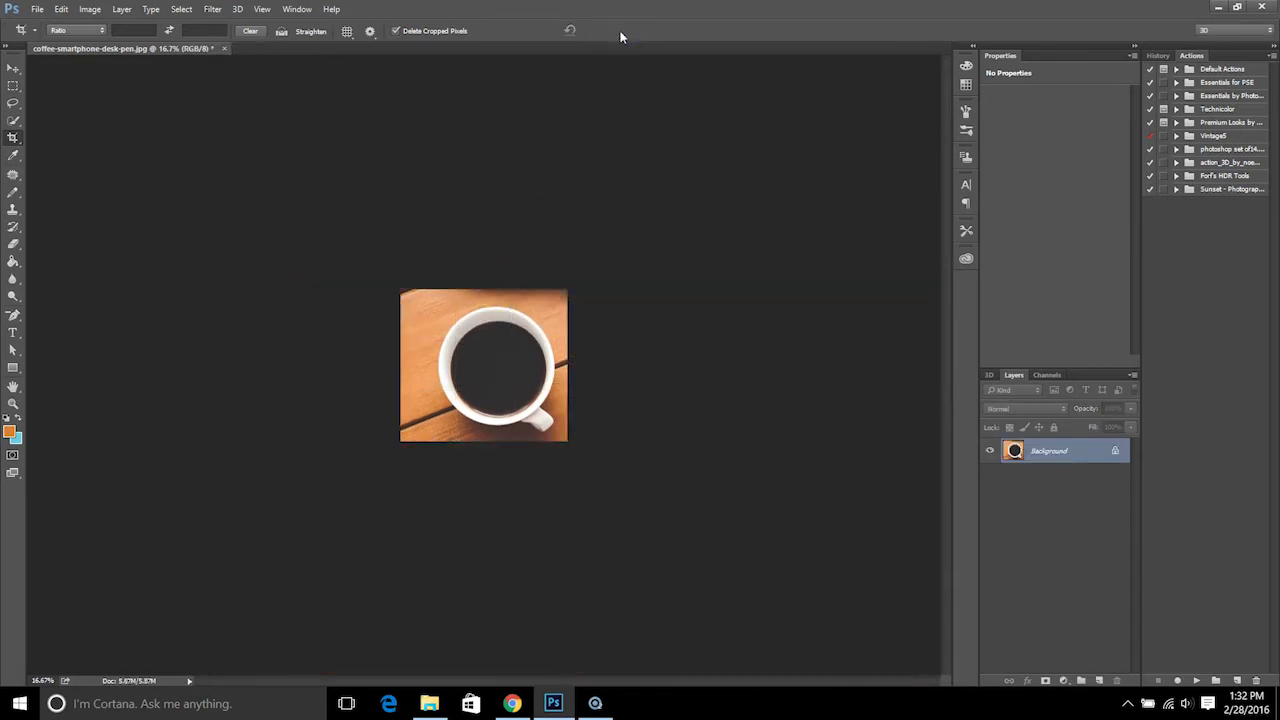
- Select all the wooden table around the coffee cup with the Quick Selection tool, using a 51 px brush
{"action": "key", "text": "ctrl+plus"}
{"action": "key", "text": "ctrl+plus"}
{"action": "key", "text": "ctrl+plus"}
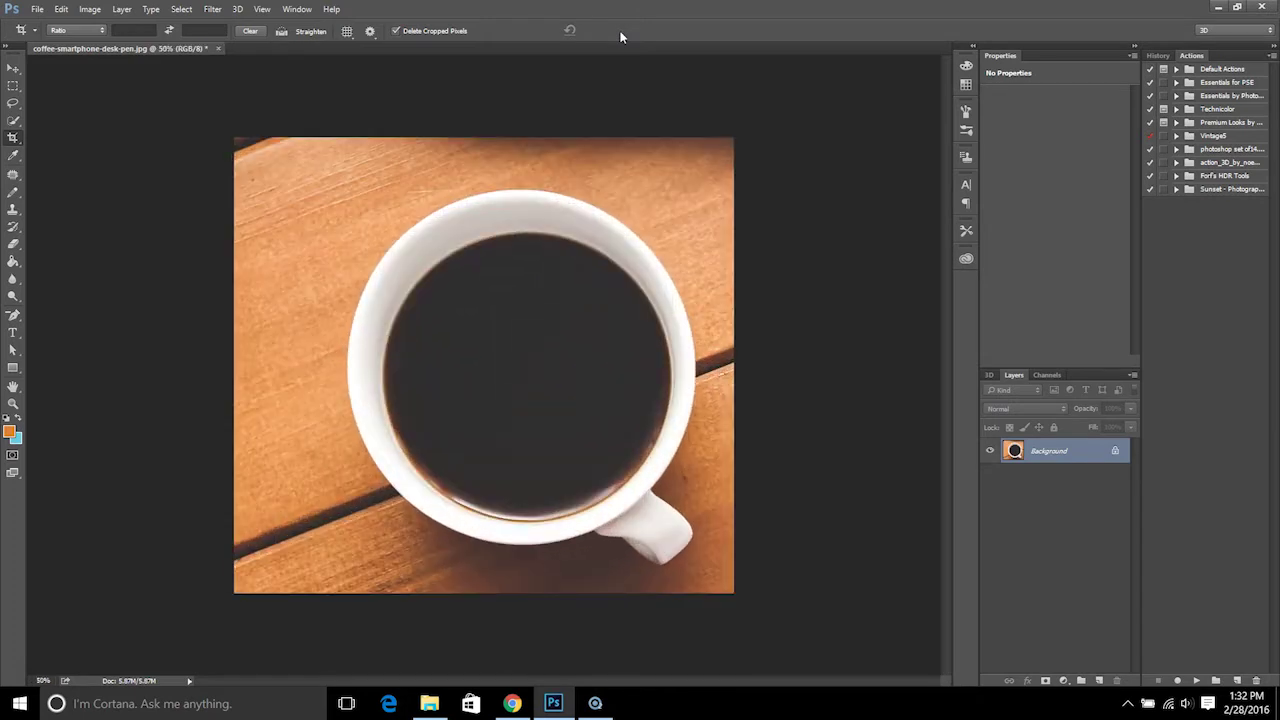
{"action": "left_click", "coordinate": [14, 122]}
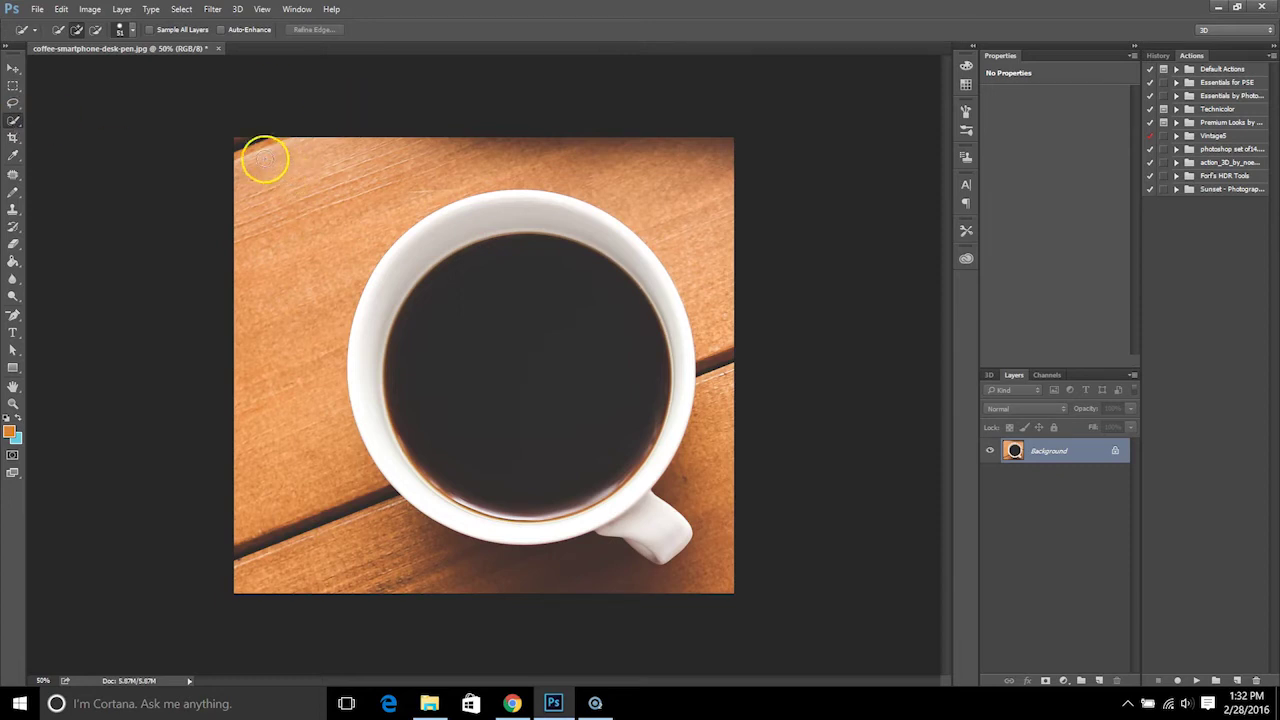
{"action": "left_click", "coordinate": [57, 31]}
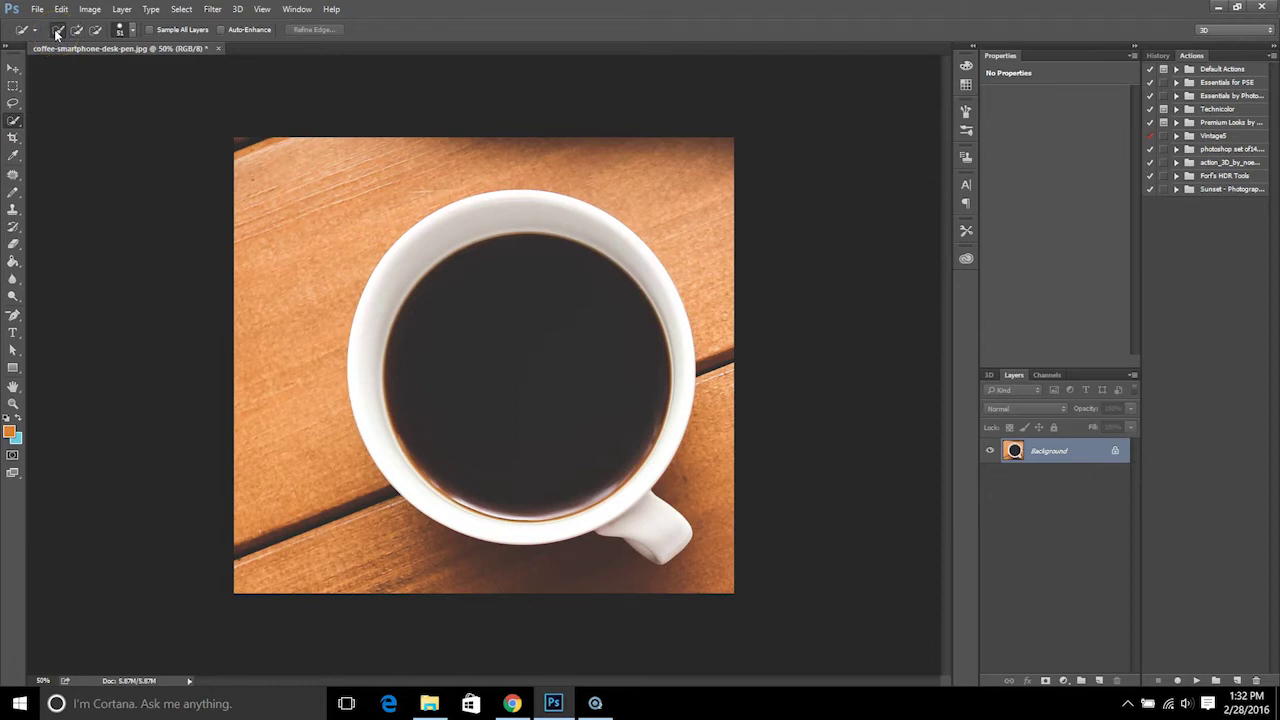
{"action": "left_click", "coordinate": [134, 31]}
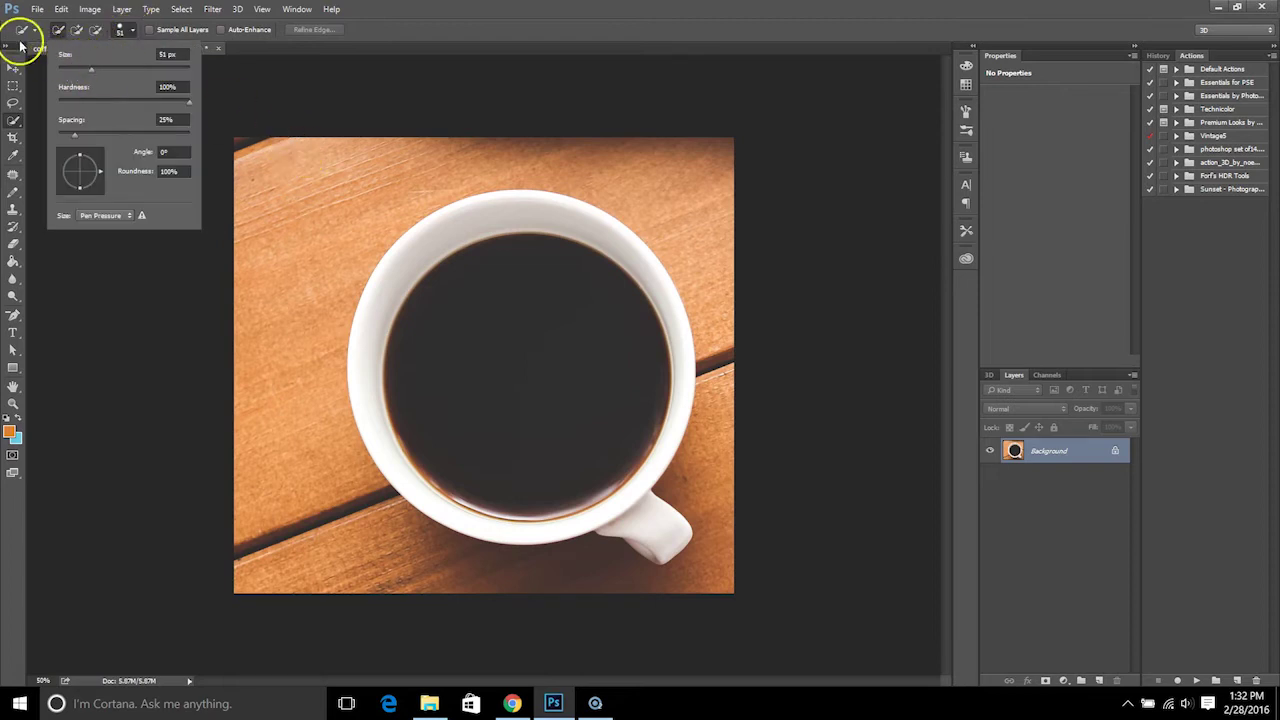
{"action": "left_click", "coordinate": [246, 142]}
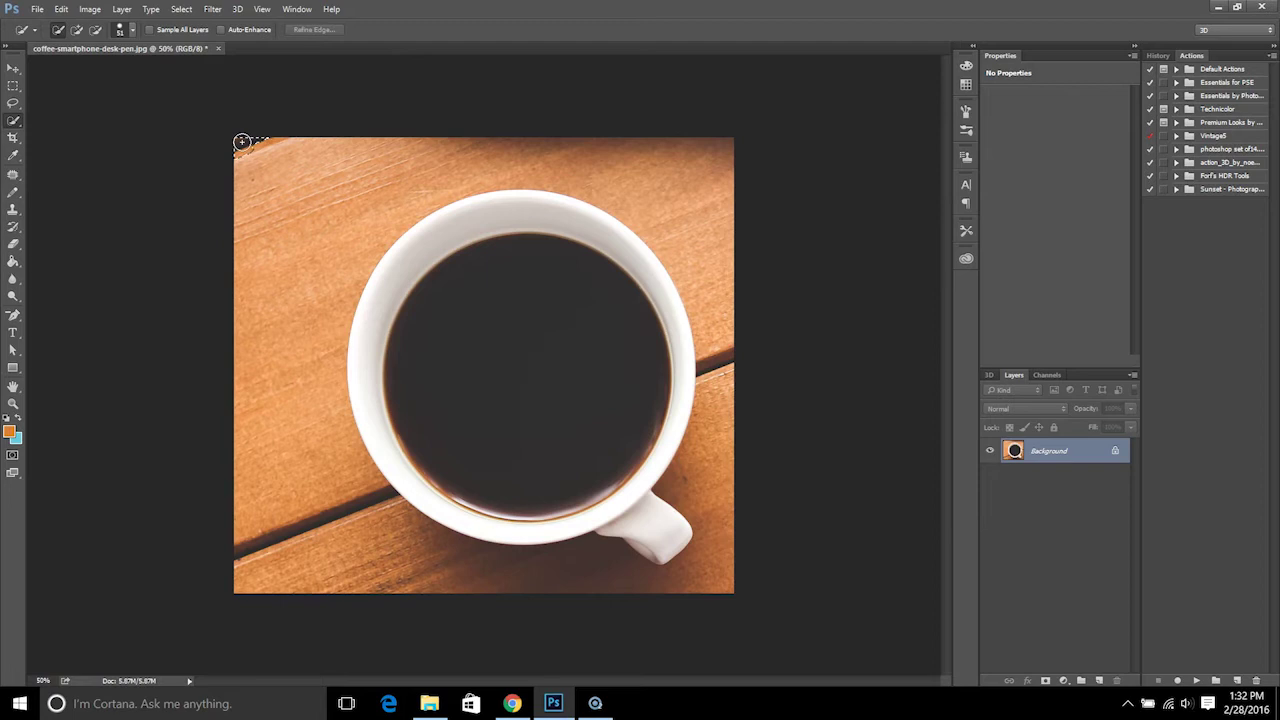
{"action": "mouse_move", "coordinate": [244, 142]}
{"action": "left_mouse_down"}
{"action": "mouse_move", "coordinate": [309, 240]}
{"action": "mouse_move", "coordinate": [274, 371]}
{"action": "mouse_move", "coordinate": [409, 169]}
{"action": "mouse_move", "coordinate": [346, 166]}
{"action": "mouse_move", "coordinate": [294, 214]}
{"action": "mouse_move", "coordinate": [290, 195]}
{"action": "left_mouse_up"}
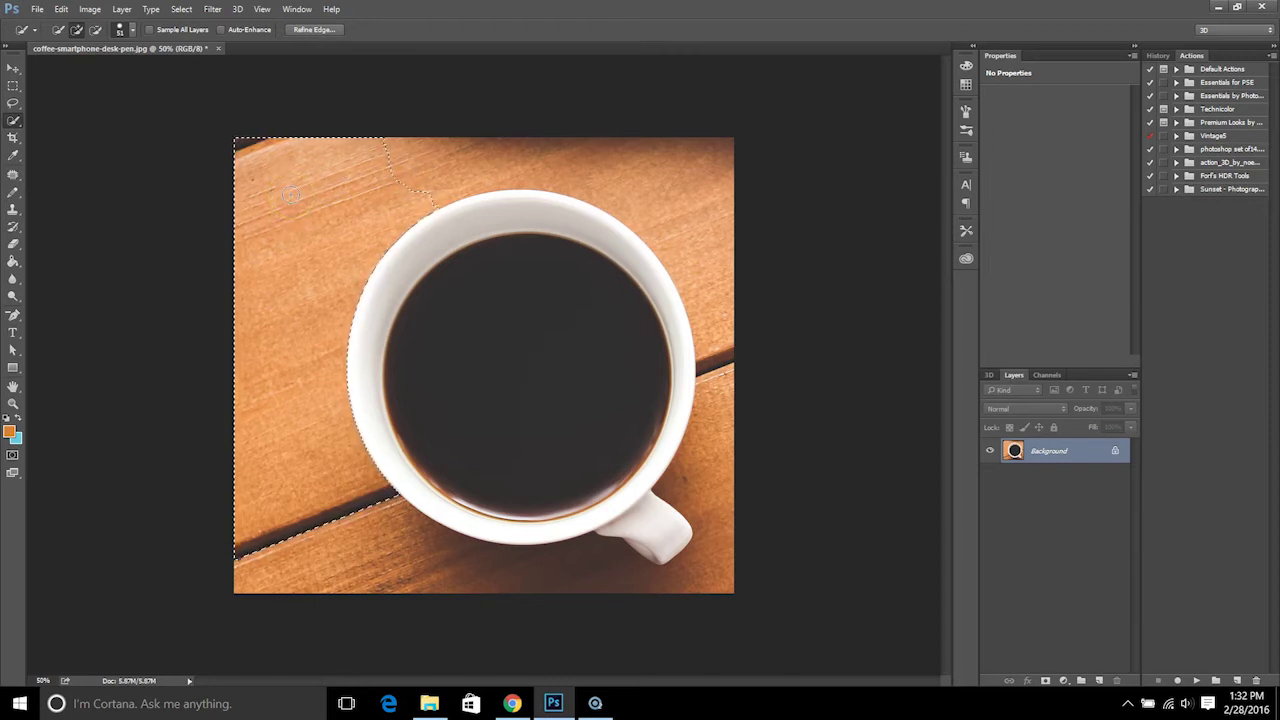
{"action": "left_click_drag", "start_coordinate": [281, 178], "coordinate": [281, 178]}
{"action": "mouse_move", "coordinate": [365, 179]}
{"action": "left_mouse_down"}
{"action": "mouse_move", "coordinate": [560, 163]}
{"action": "mouse_move", "coordinate": [656, 180]}
{"action": "mouse_move", "coordinate": [692, 208]}
{"action": "mouse_move", "coordinate": [722, 320]}
{"action": "mouse_move", "coordinate": [729, 542]}
{"action": "mouse_move", "coordinate": [701, 568]}
{"action": "mouse_move", "coordinate": [587, 567]}
{"action": "left_mouse_up"}
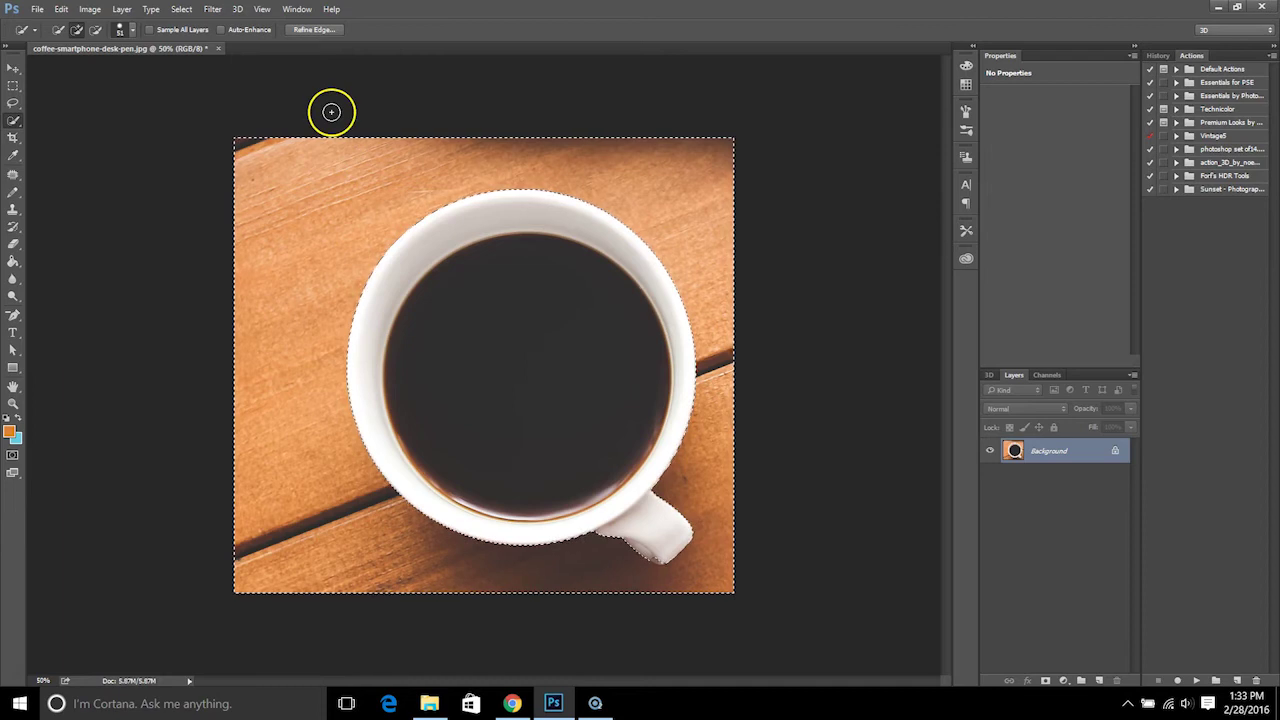
- Refine the edge of the background selection with a radius of 3.7 px, smoothing of 18 and a negative edge shift
{"action": "left_click", "coordinate": [300, 33]}
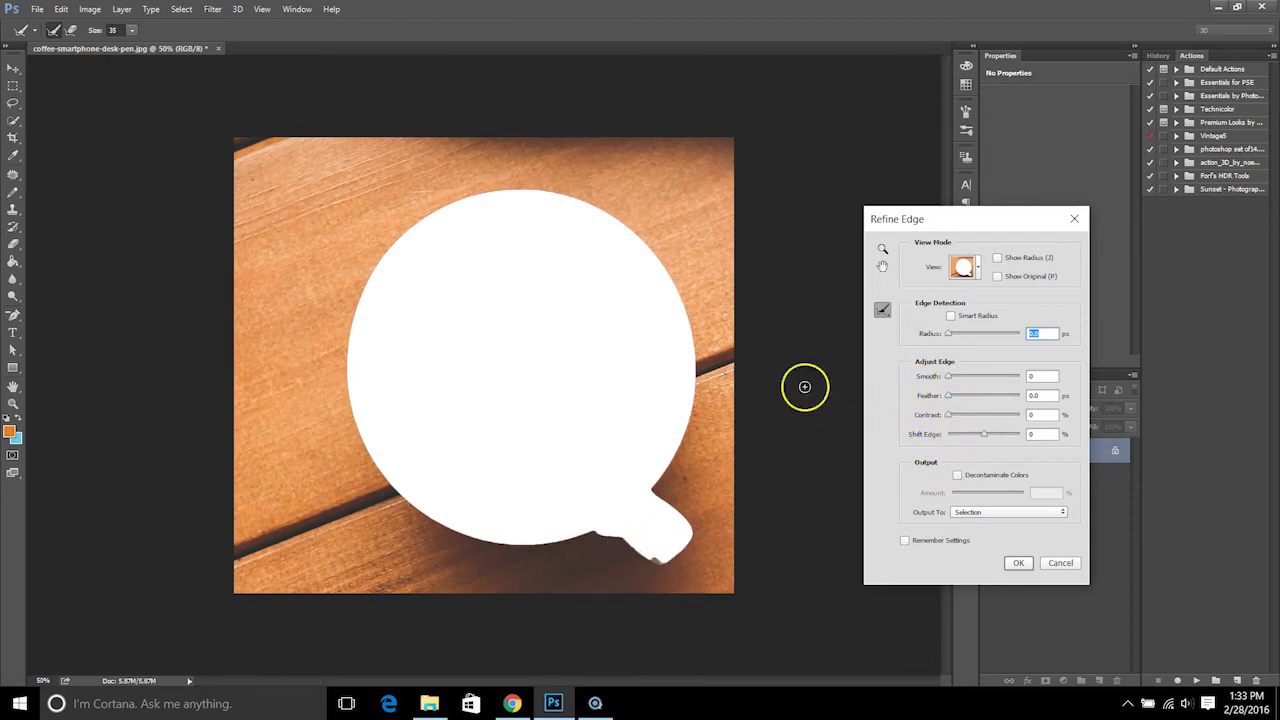
{"action": "left_click_drag", "start_coordinate": [953, 336], "coordinate": [962, 378]}
{"action": "left_click_drag", "start_coordinate": [987, 438], "coordinate": [960, 437]}
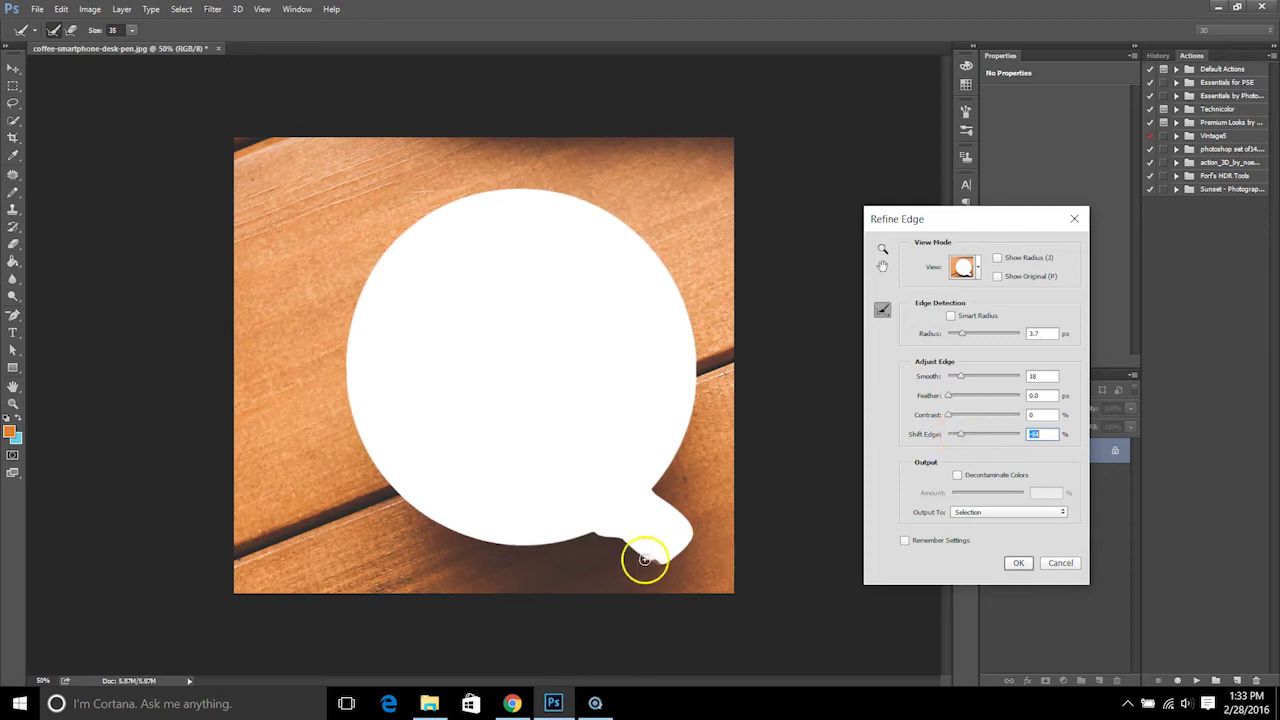
{"action": "left_click", "coordinate": [1021, 567]}
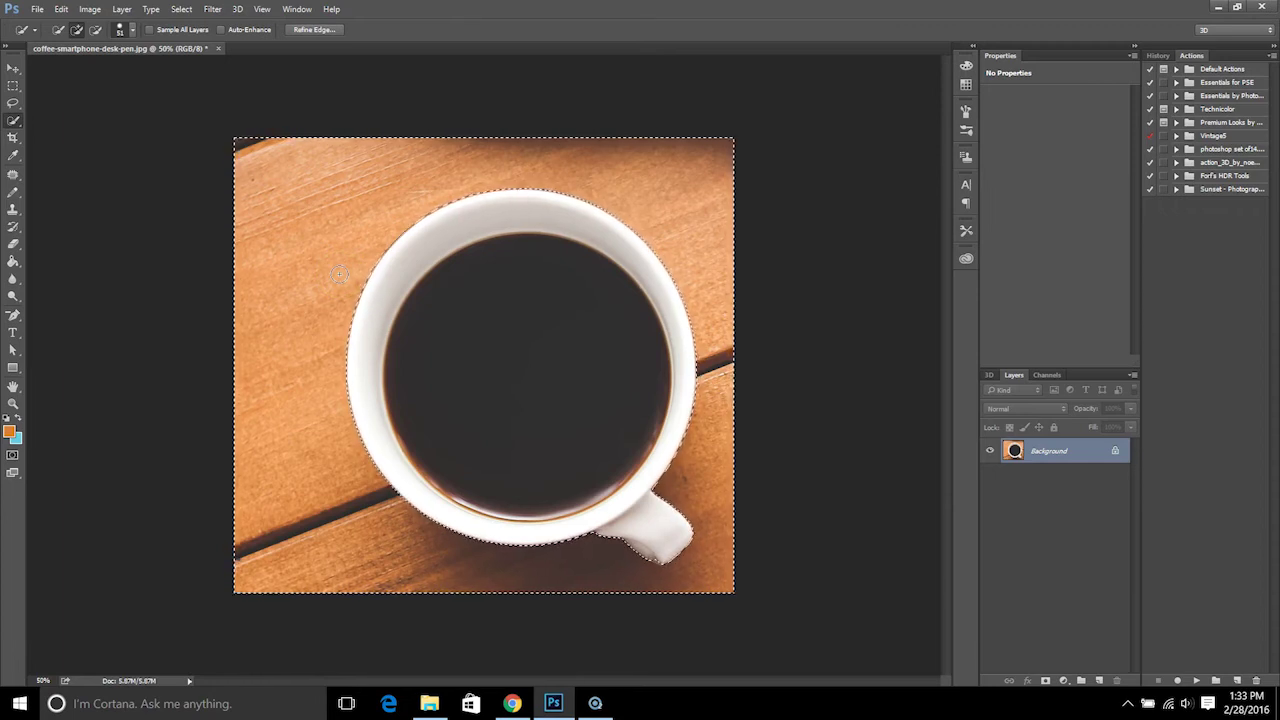
- Try a Content-Aware fill at 100% opacity on the selected wooden background, and undo the fill
{"action": "key", "text": "shift+F5"}
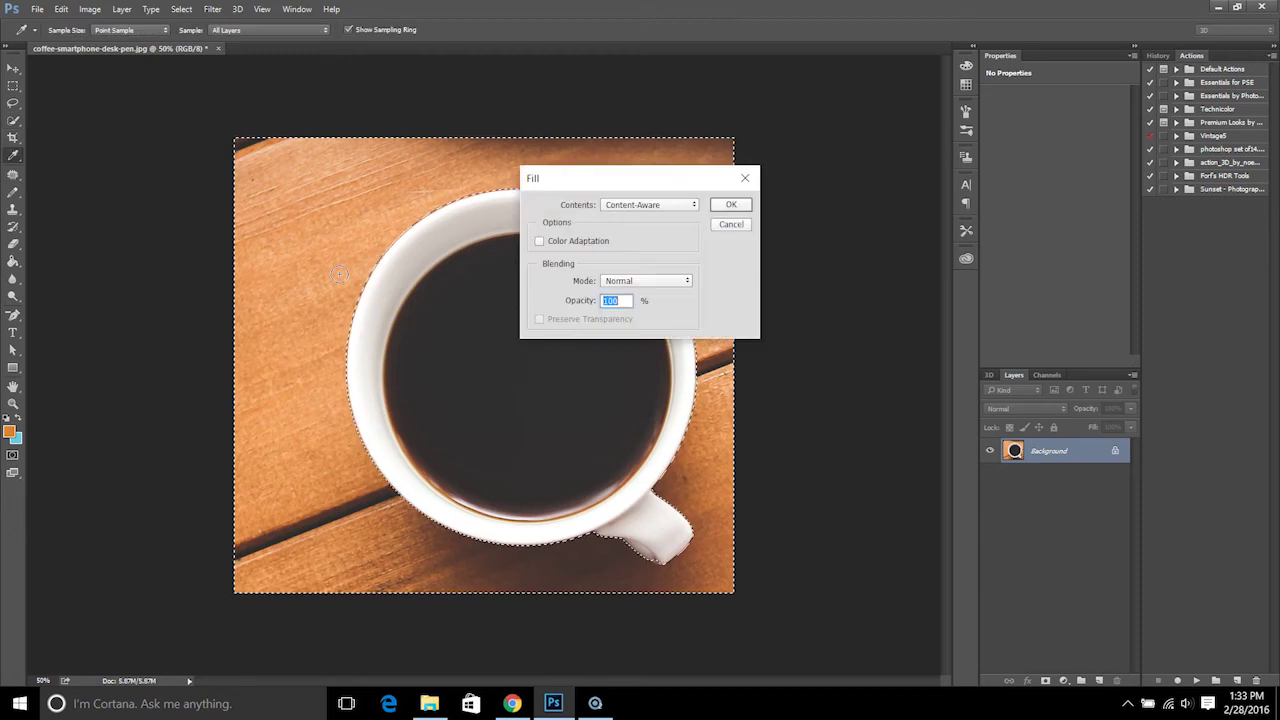
{"action": "left_click", "coordinate": [729, 205]}
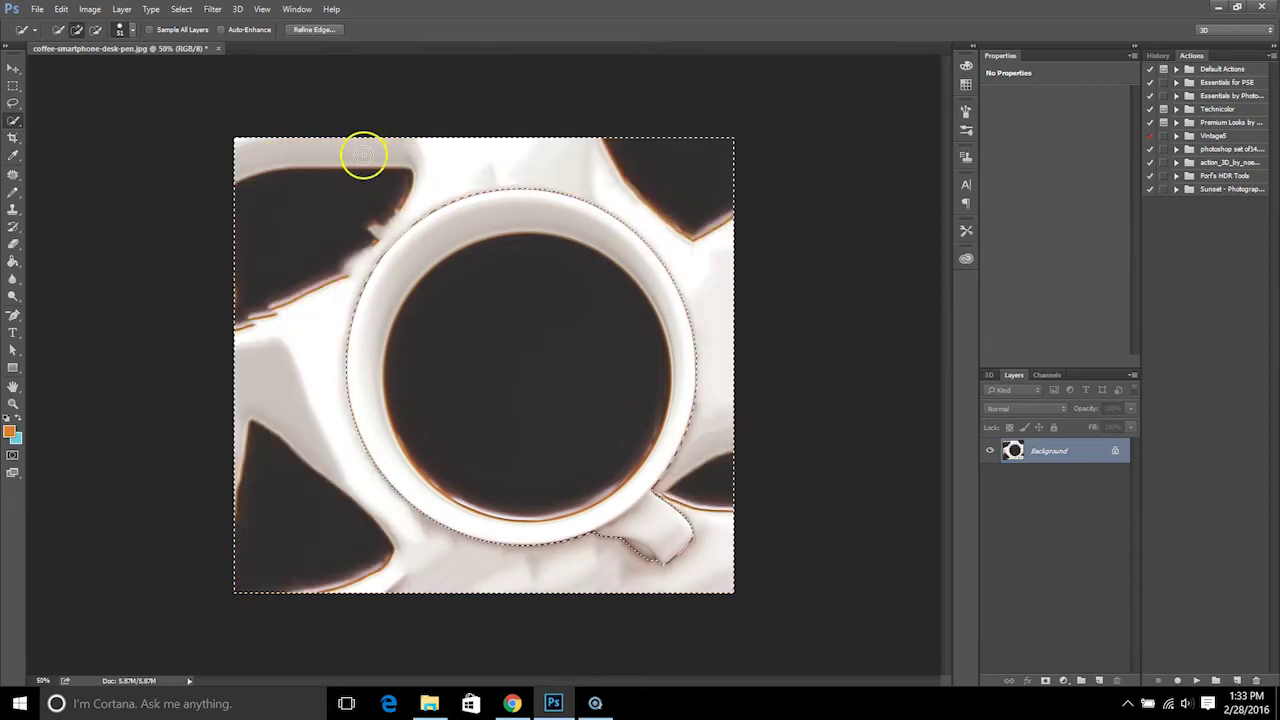
{"action": "left_click", "coordinate": [61, 9]}
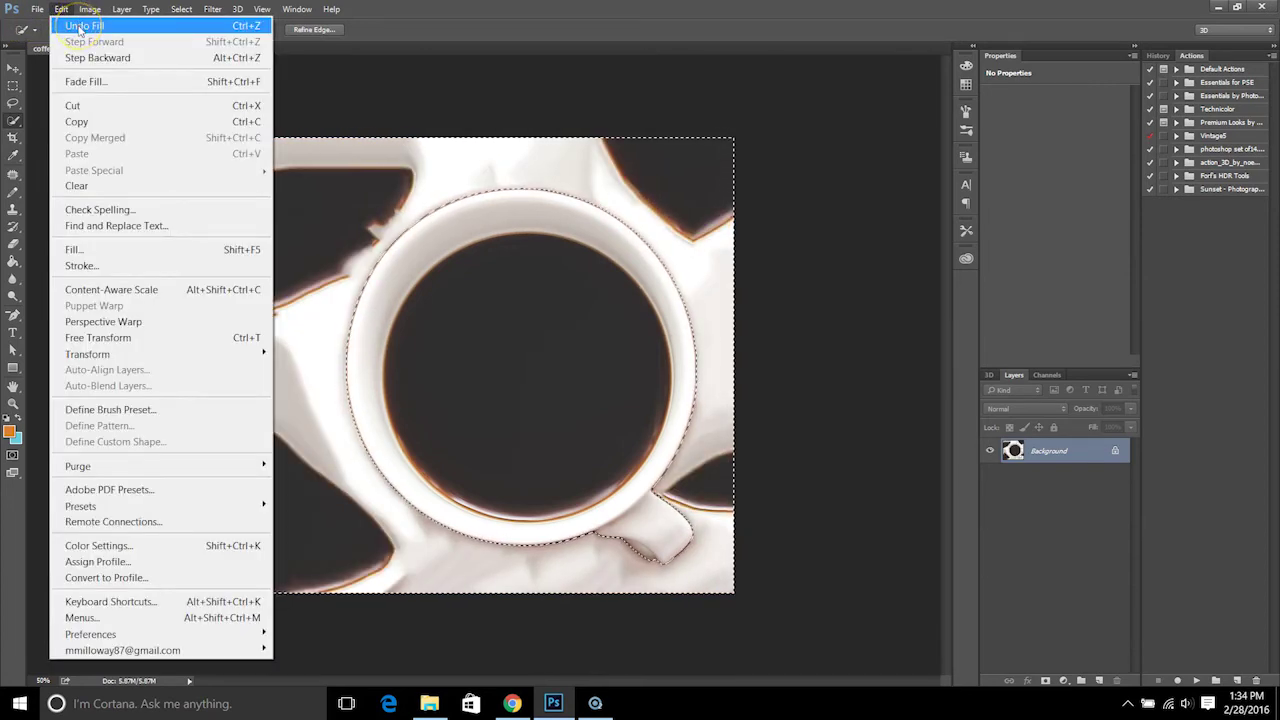
{"action": "left_click", "coordinate": [80, 26]}
- Convert the locked Background into a regular layer, then try deleting the selected wood and undo the deletion
{"action": "double_click", "coordinate": [1045, 455]}
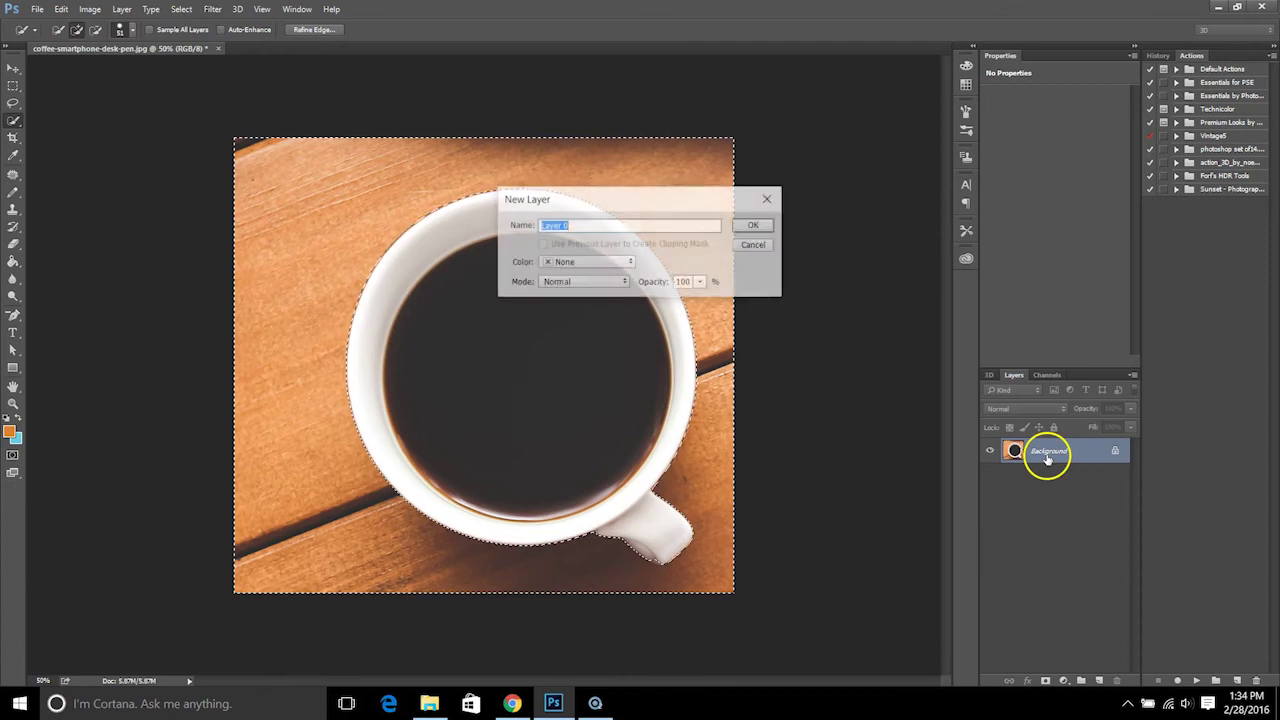
{"action": "left_click", "coordinate": [751, 226]}
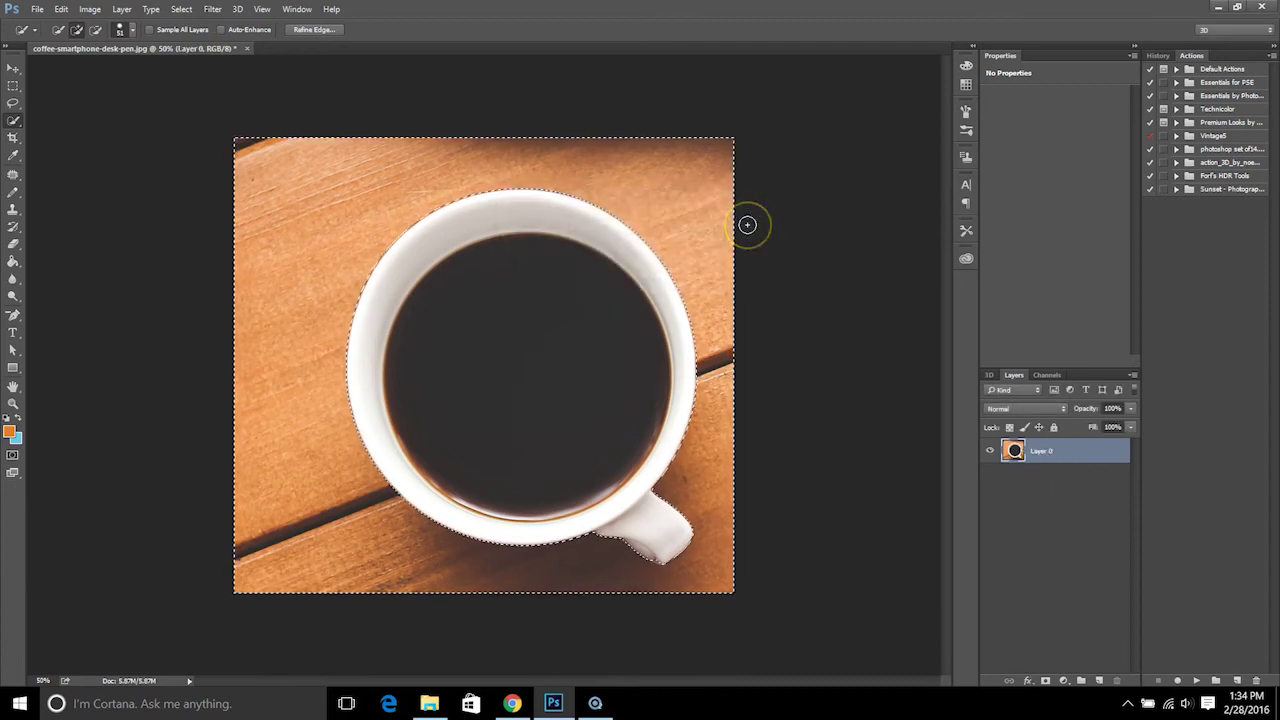
{"action": "key", "text": "Delete"}
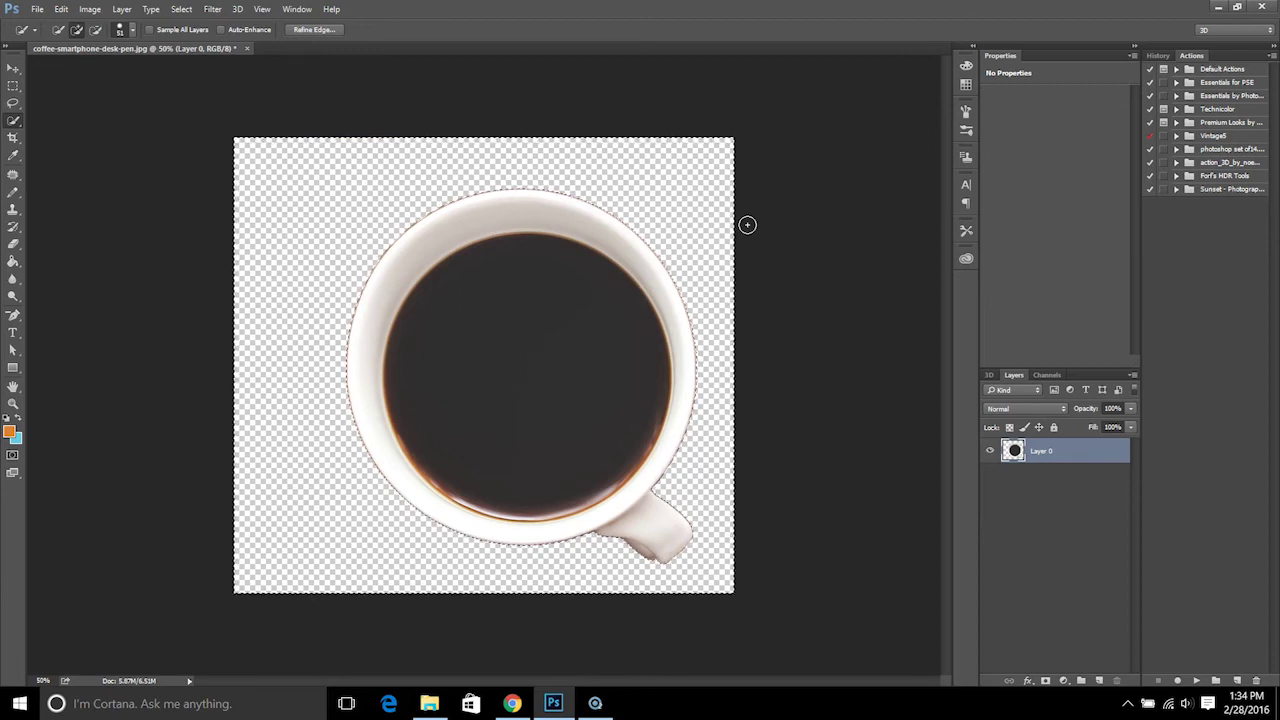
{"action": "key", "text": "ctrl+z"}
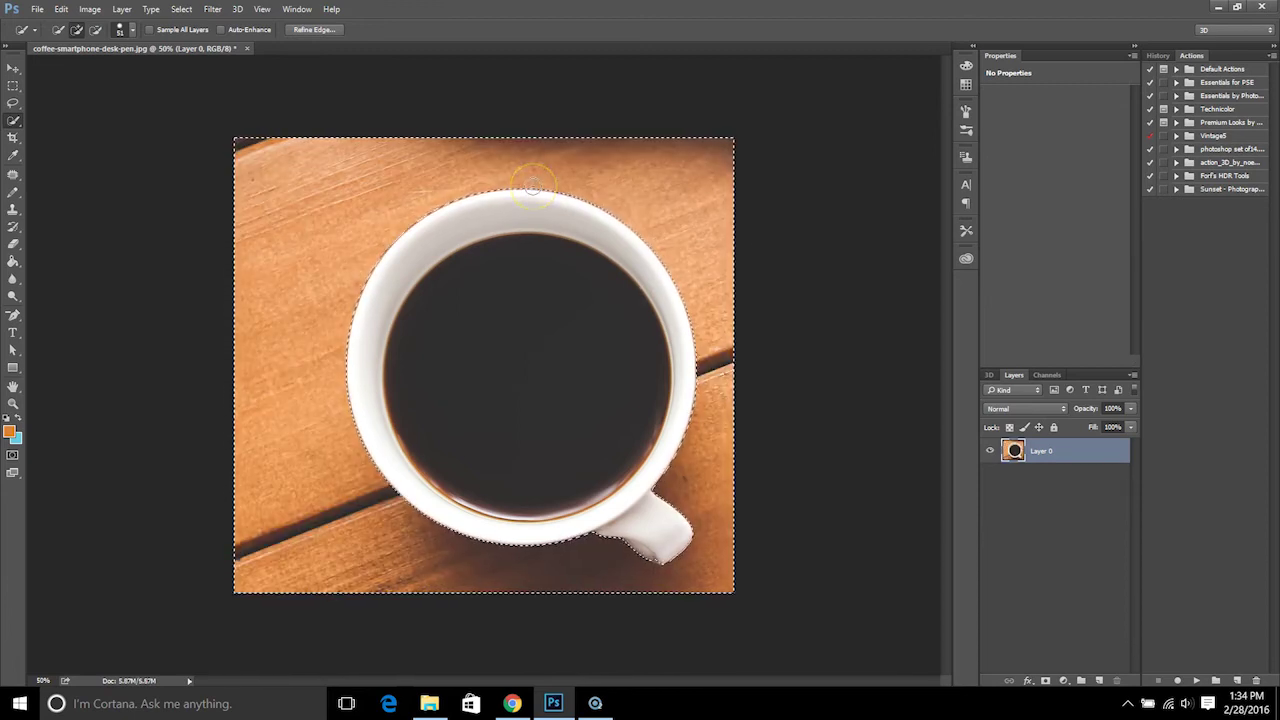
- Invert the selection so that it covers the coffee cup instead of the wooden table
{"action": "left_click", "coordinate": [181, 12]}
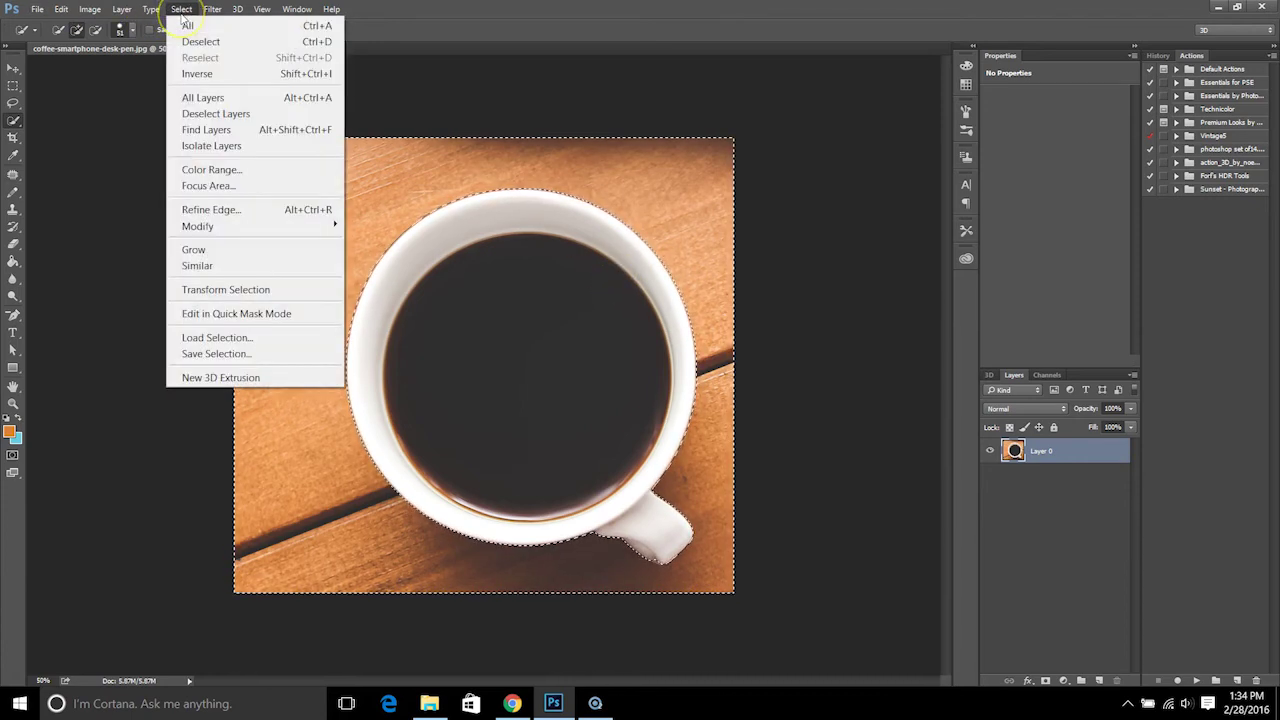
{"action": "left_click", "coordinate": [204, 73]}
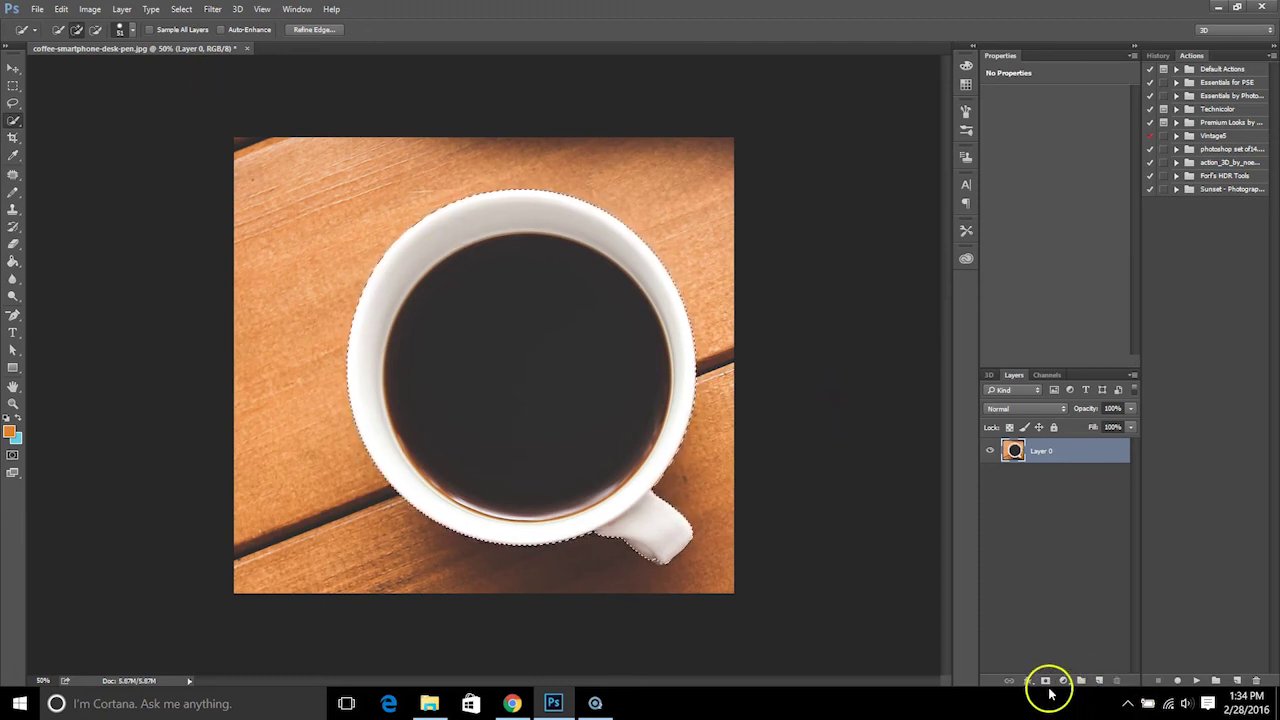
- Add a layer mask to Layer 0 from the cup selection to hide the wooden table
{"action": "left_click", "coordinate": [296, 9]}
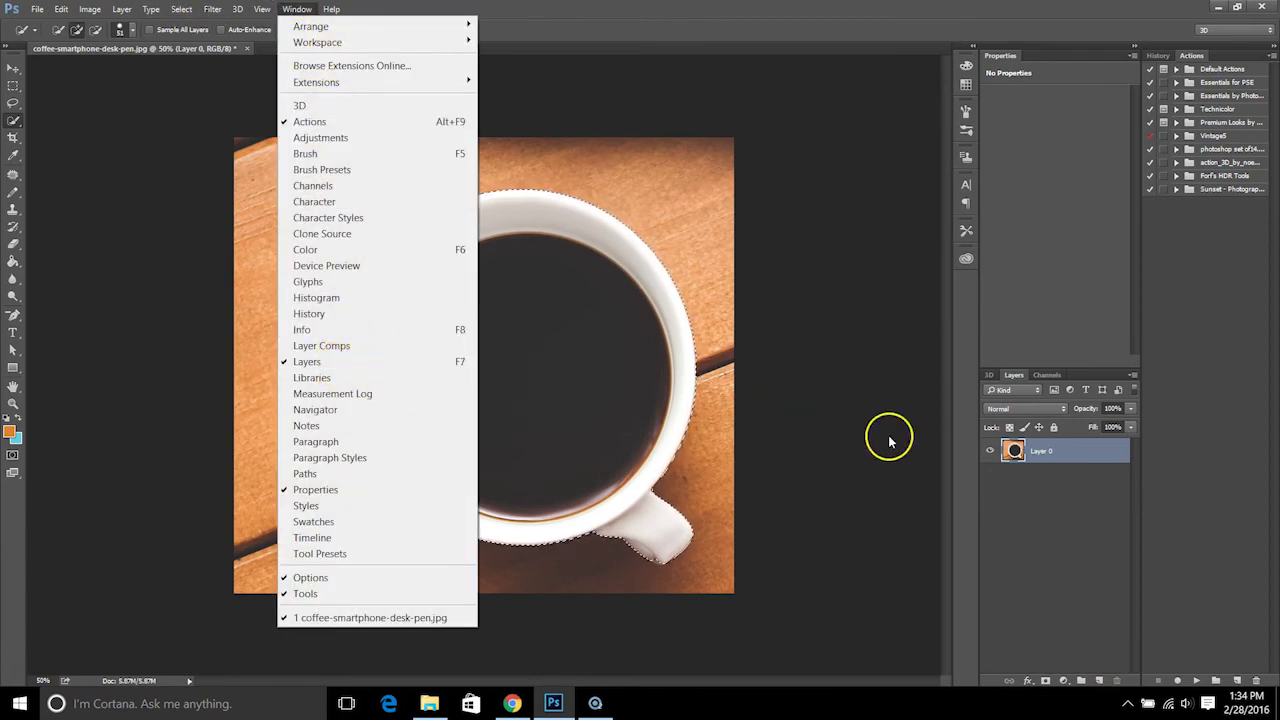
{"action": "left_click", "coordinate": [1035, 458]}
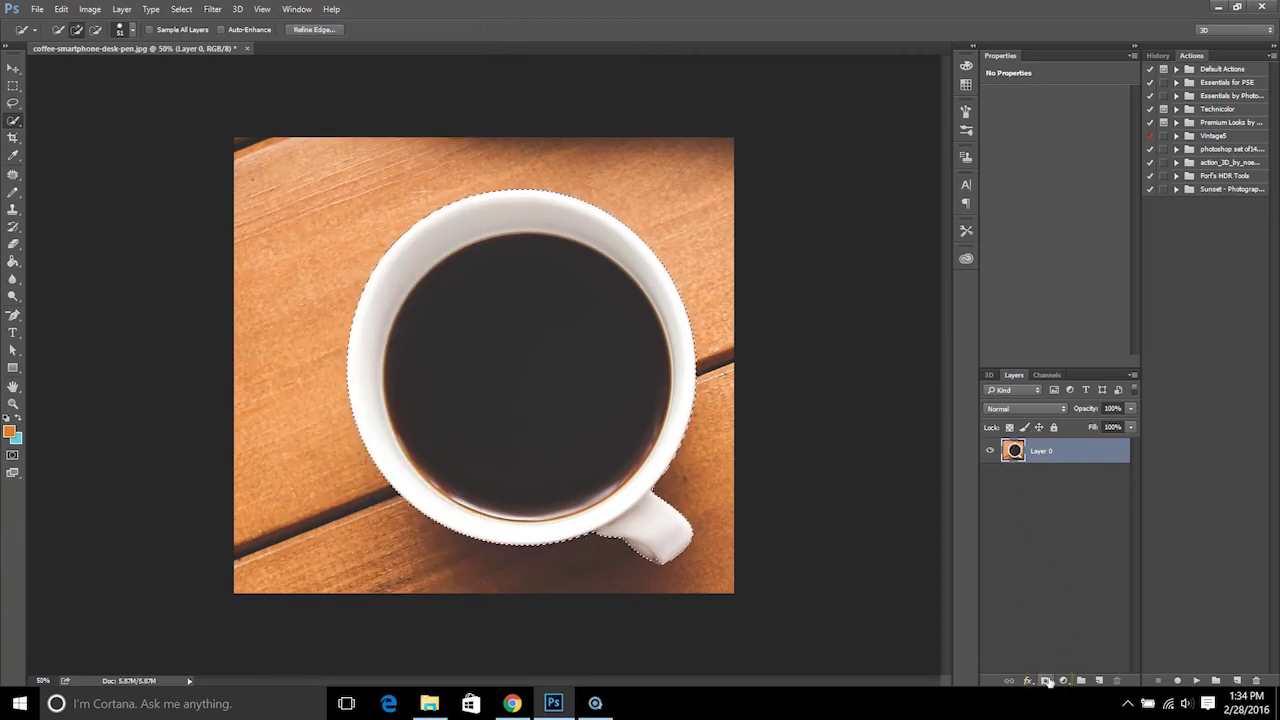
{"action": "left_click", "coordinate": [1048, 681]}
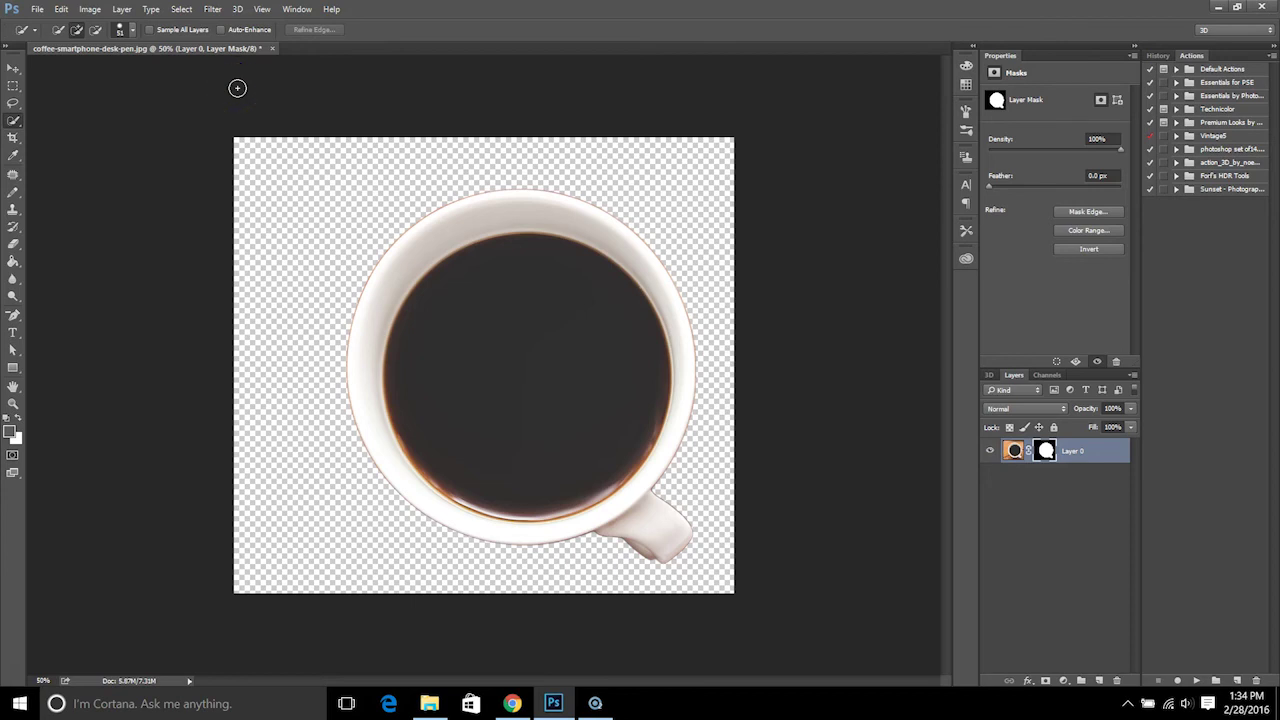
- Set up a Save for Web (Legacy) export of the masked cup as PNG-24 with transparency
{"action": "left_click", "coordinate": [37, 12]}
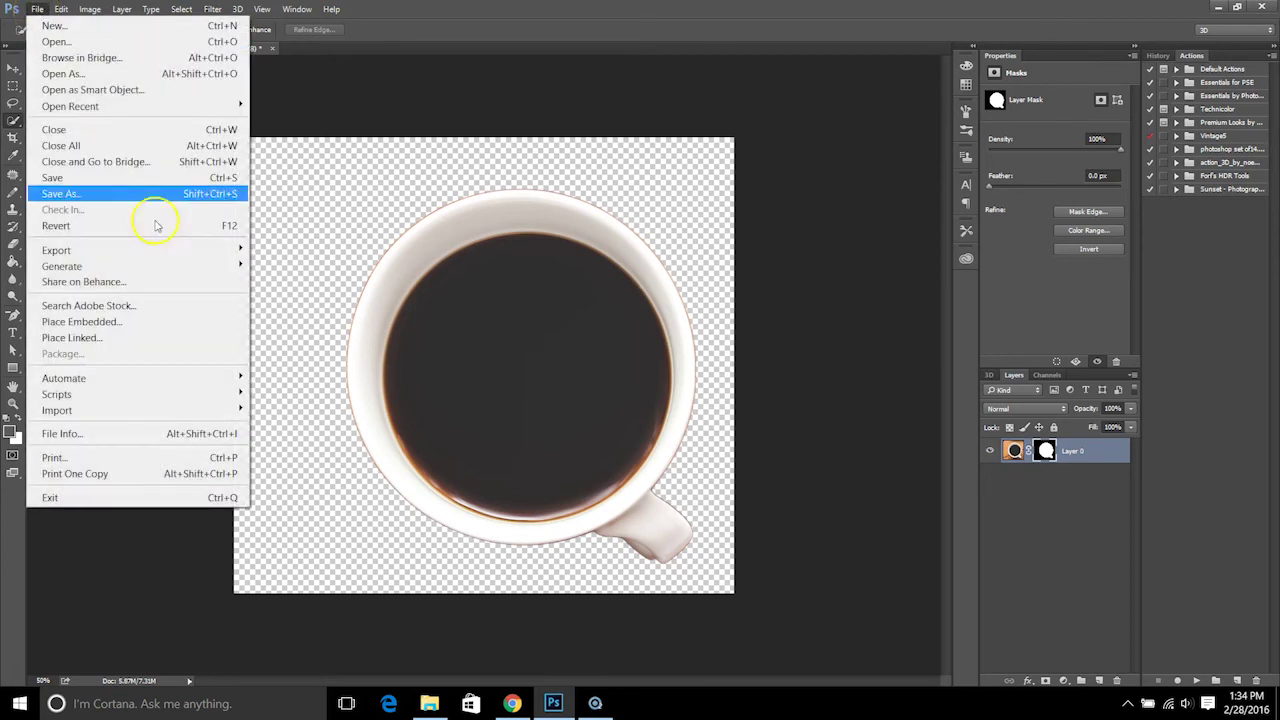
{"action": "mouse_move", "coordinate": [145, 252]}
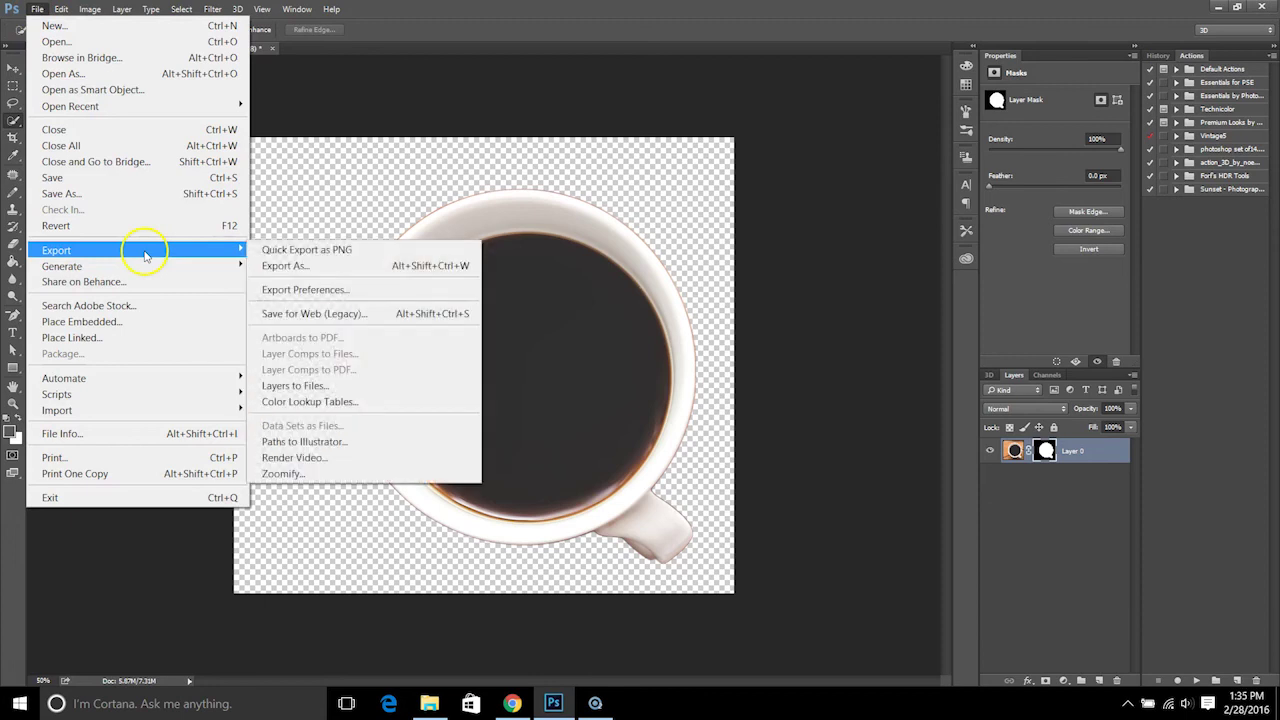
{"action": "left_click", "coordinate": [356, 318]}
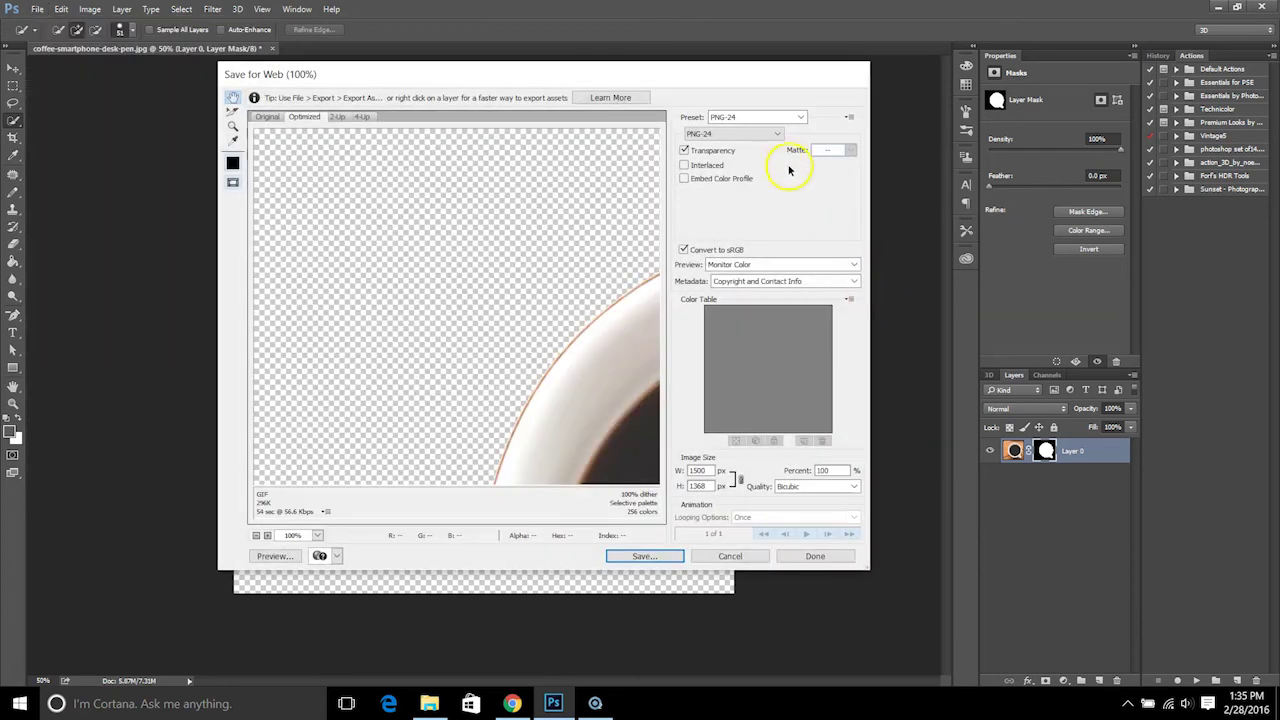
{"action": "left_click", "coordinate": [735, 133]}
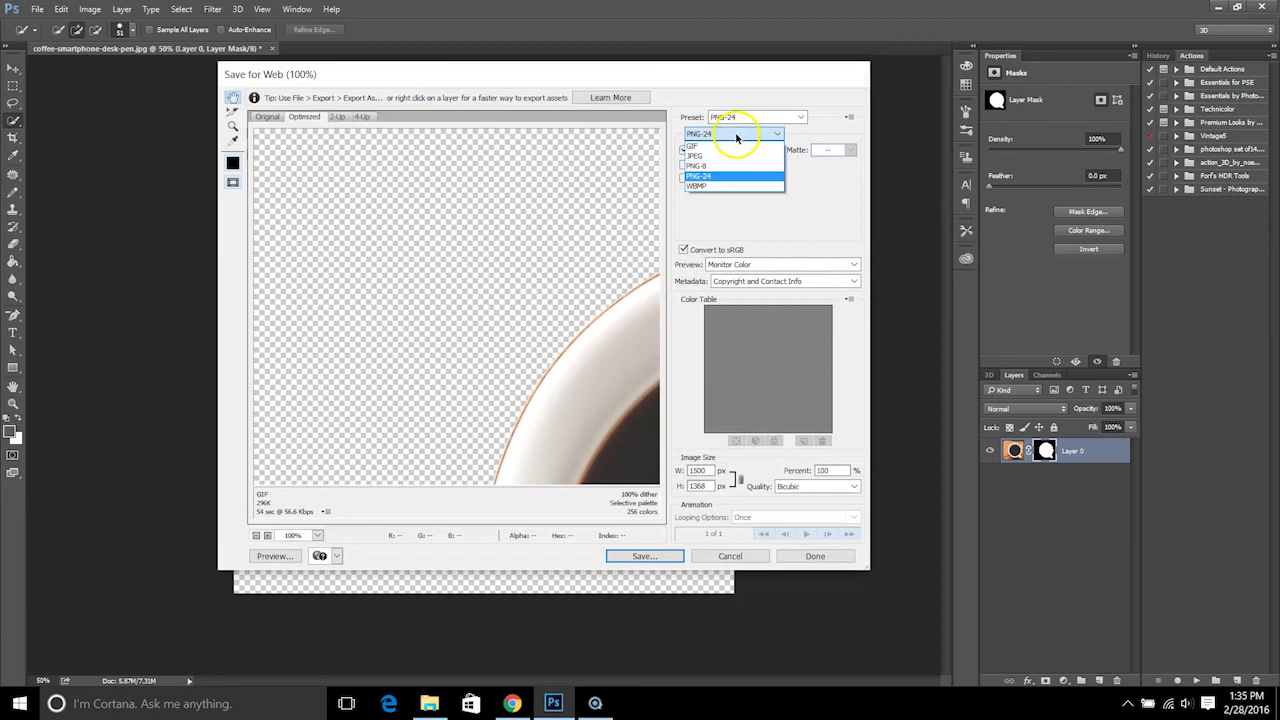
{"action": "left_click", "coordinate": [703, 177]}
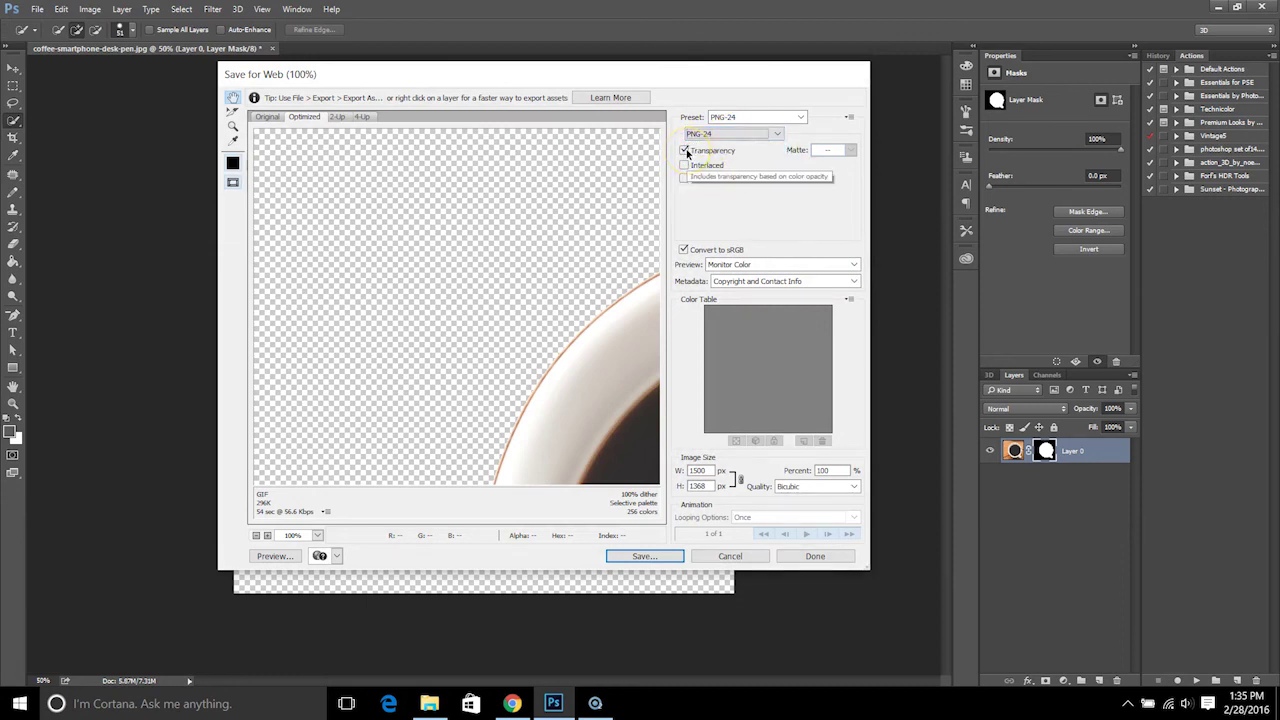
- Save the optimized image in the Desk folder as coffeecup3.png, replacing the existing file
{"action": "left_click", "coordinate": [644, 556]}
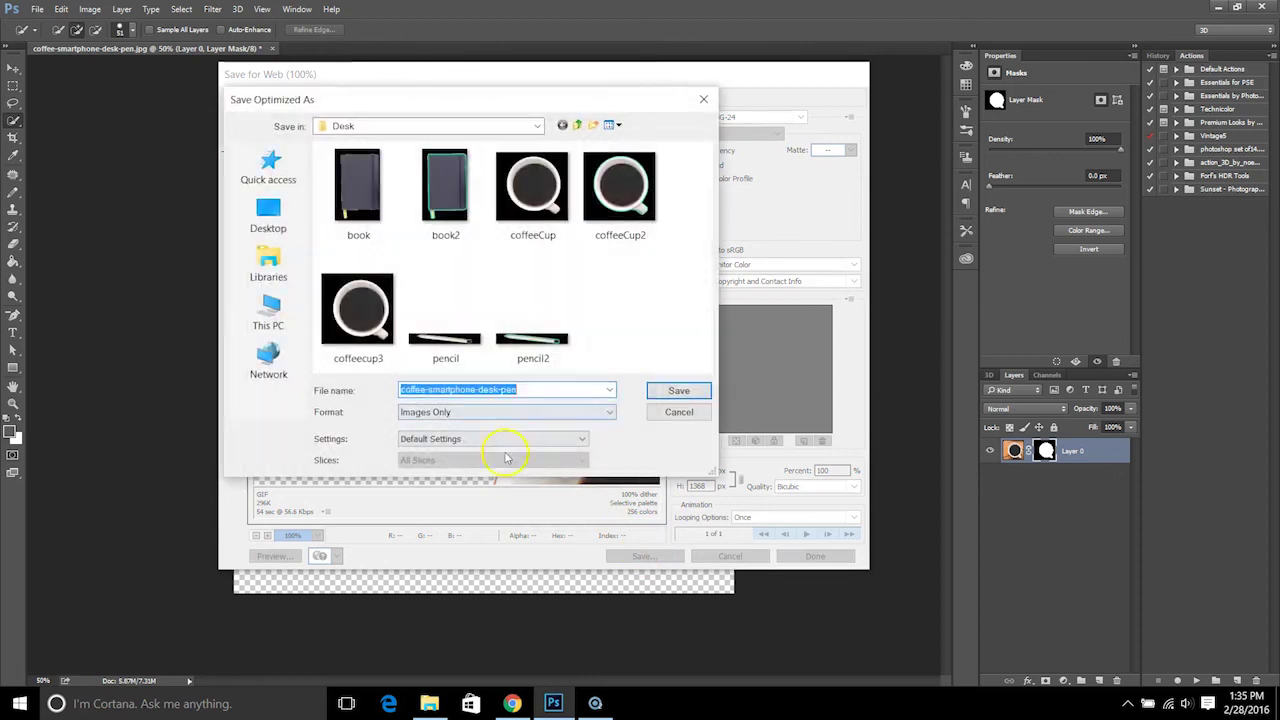
{"action": "left_click", "coordinate": [340, 310]}
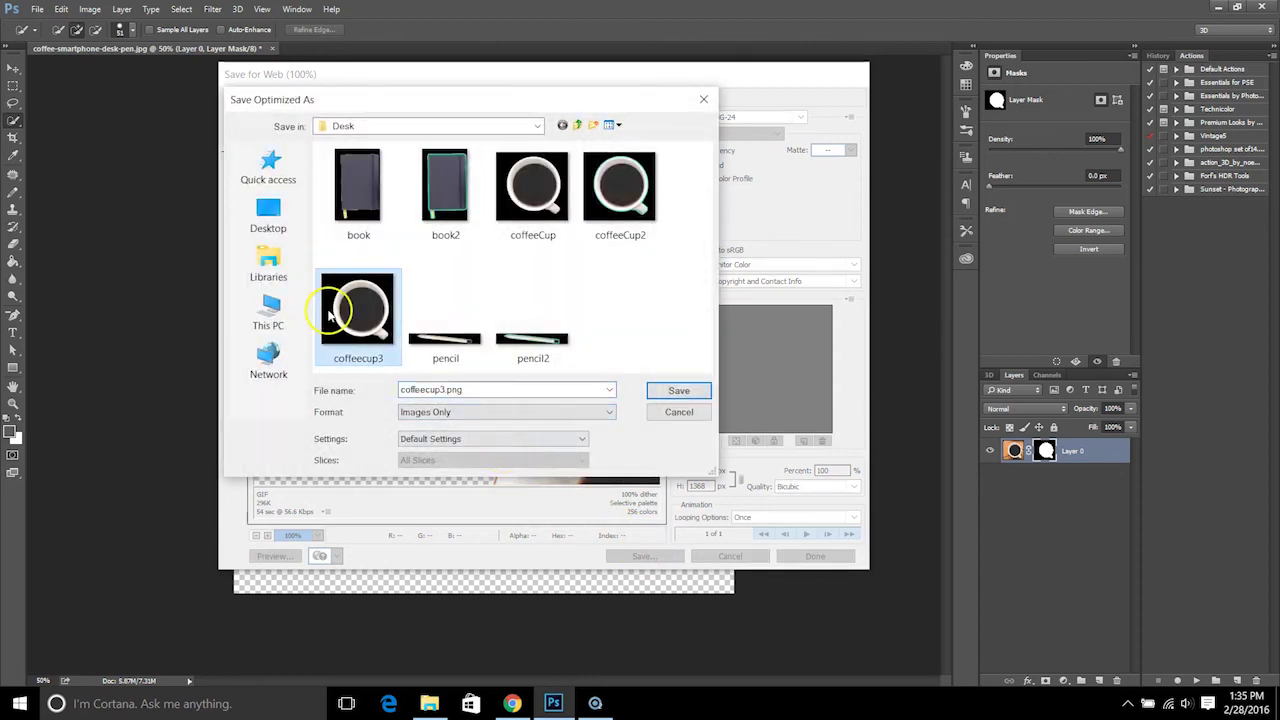
{"action": "left_click", "coordinate": [697, 391]}
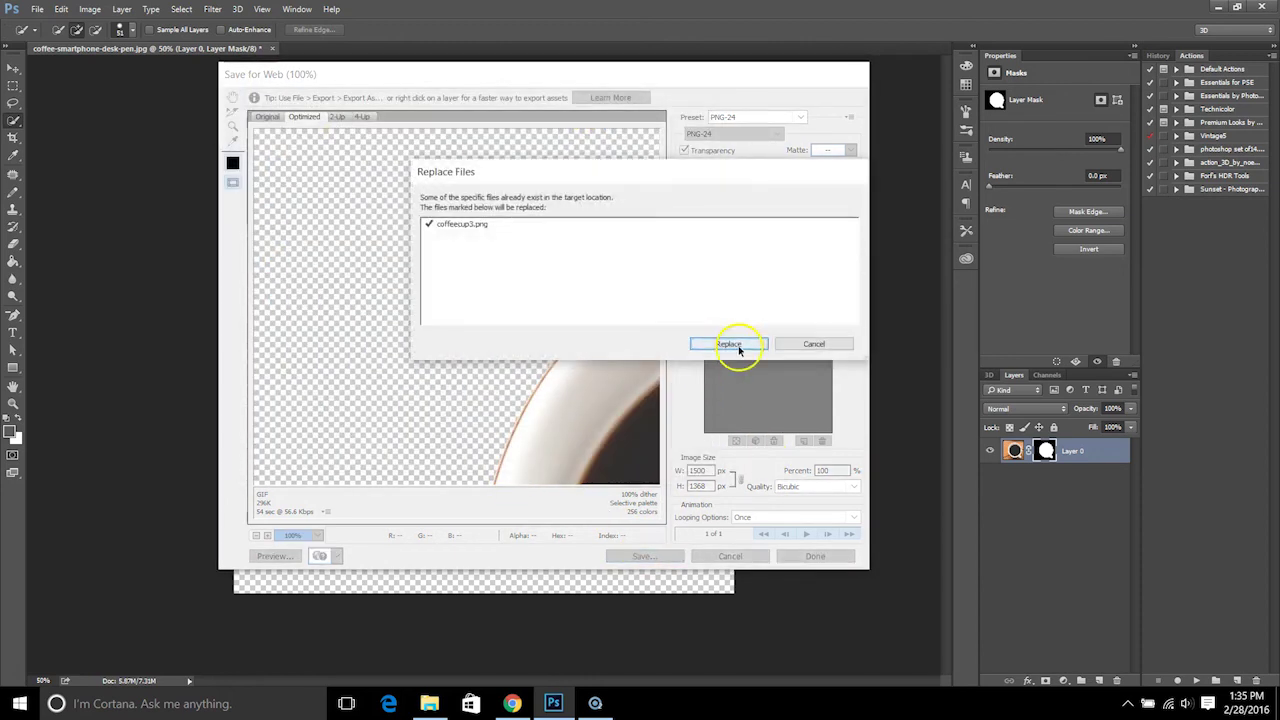
{"action": "left_click", "coordinate": [733, 346]}
- Switch to Chrome to view the cup in the finished Desk scene, and return to Photoshop
{"action": "left_click", "coordinate": [555, 703]}
{"action": "left_click", "coordinate": [300, 8]}
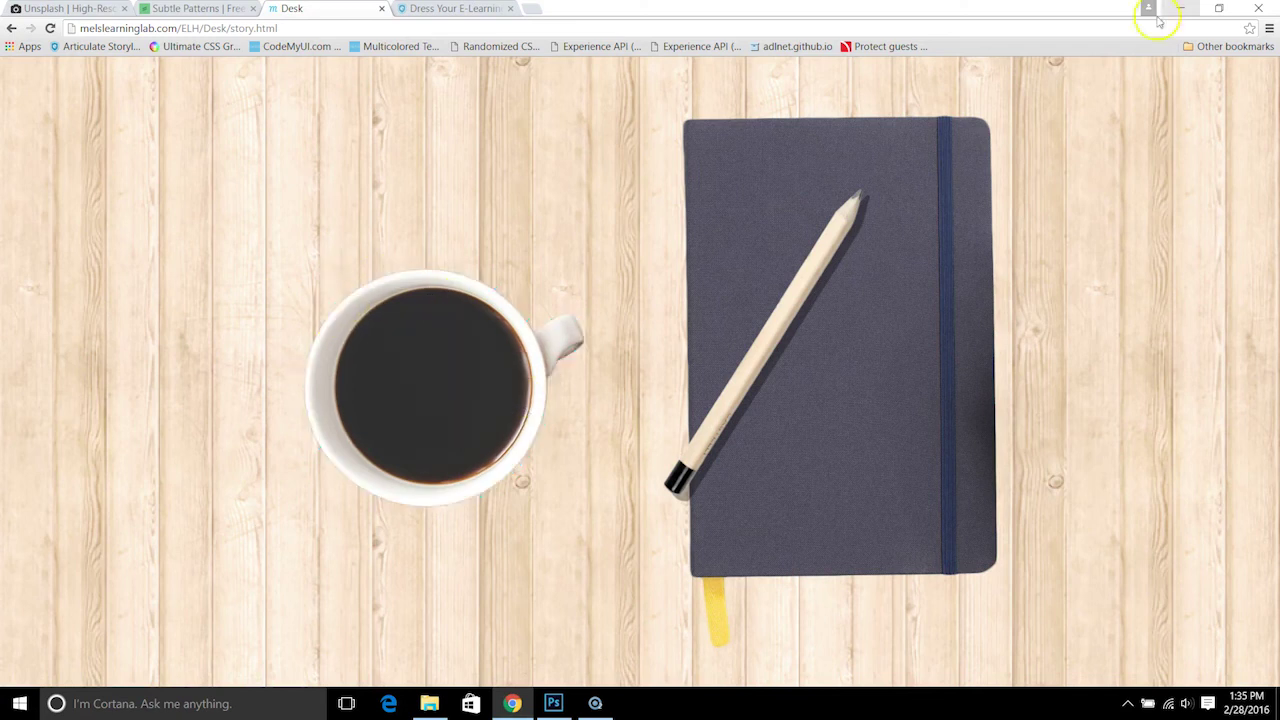
{"action": "left_click", "coordinate": [553, 703]}
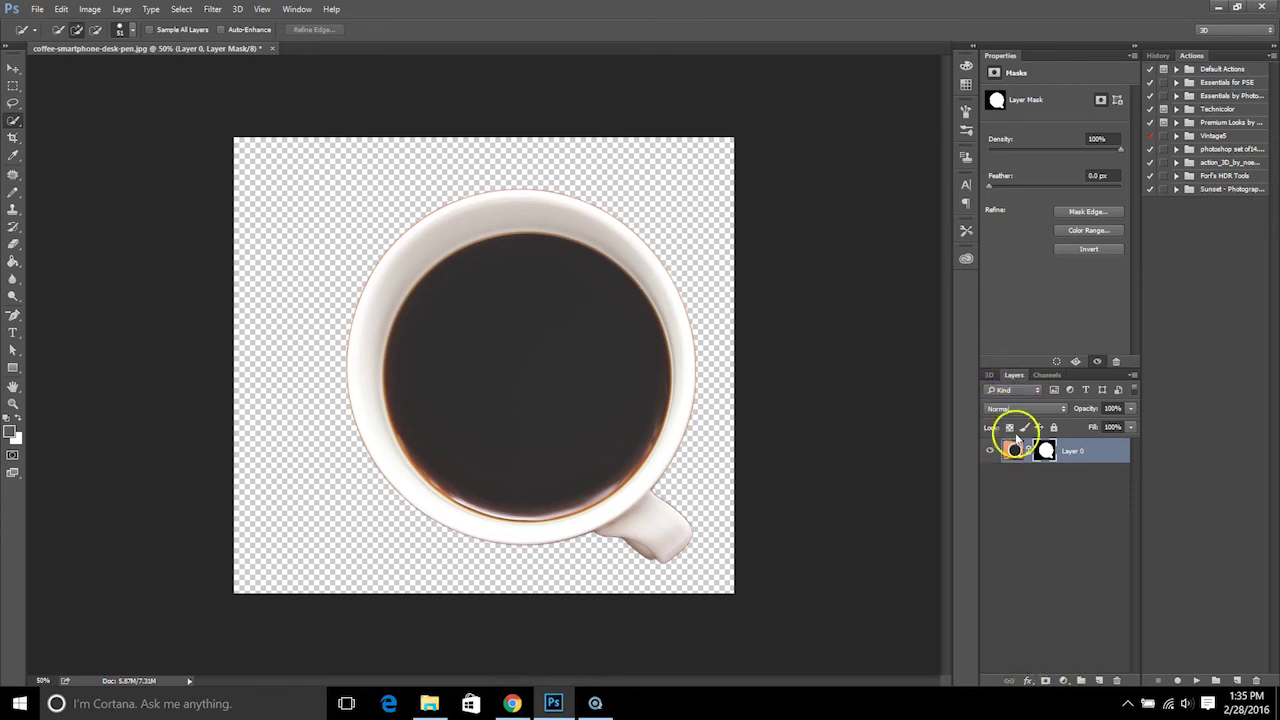
- Apply a turquoise Stroke layer style around the coffee cup, positioned outside, with Normal blending and 100% opacity
{"action": "left_click", "coordinate": [1028, 680]}
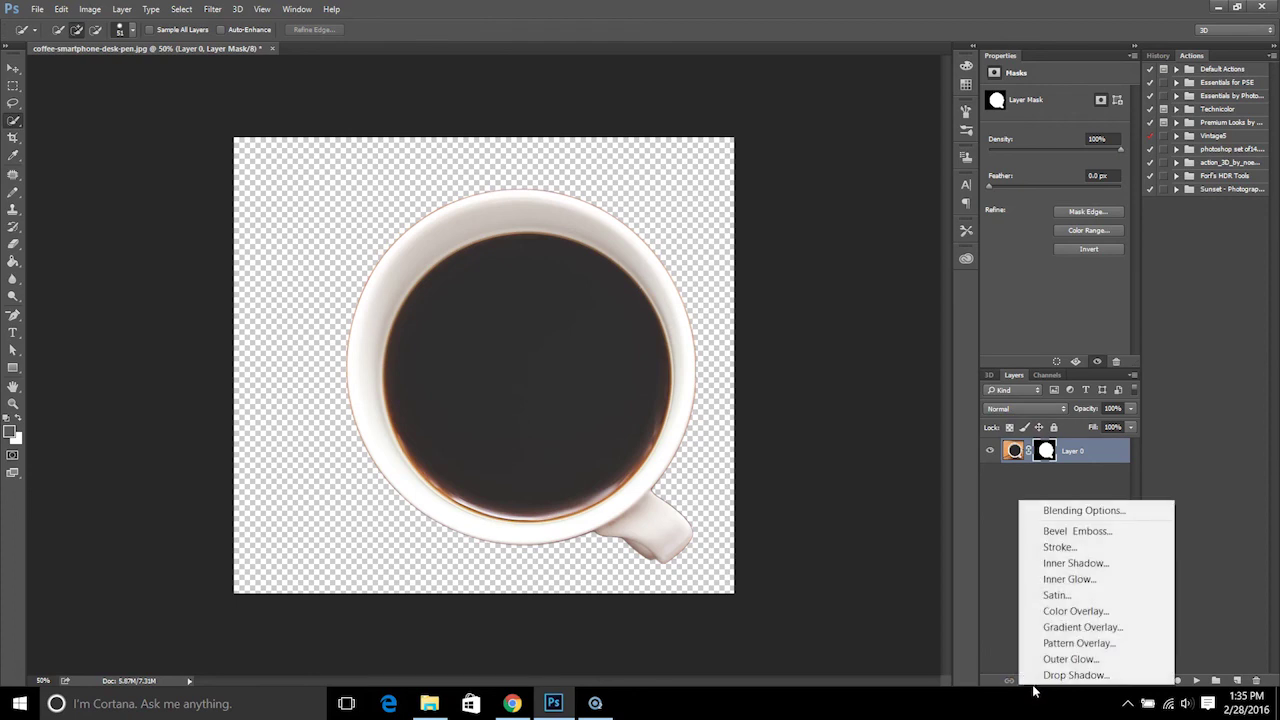
{"action": "left_click", "coordinate": [1089, 547]}
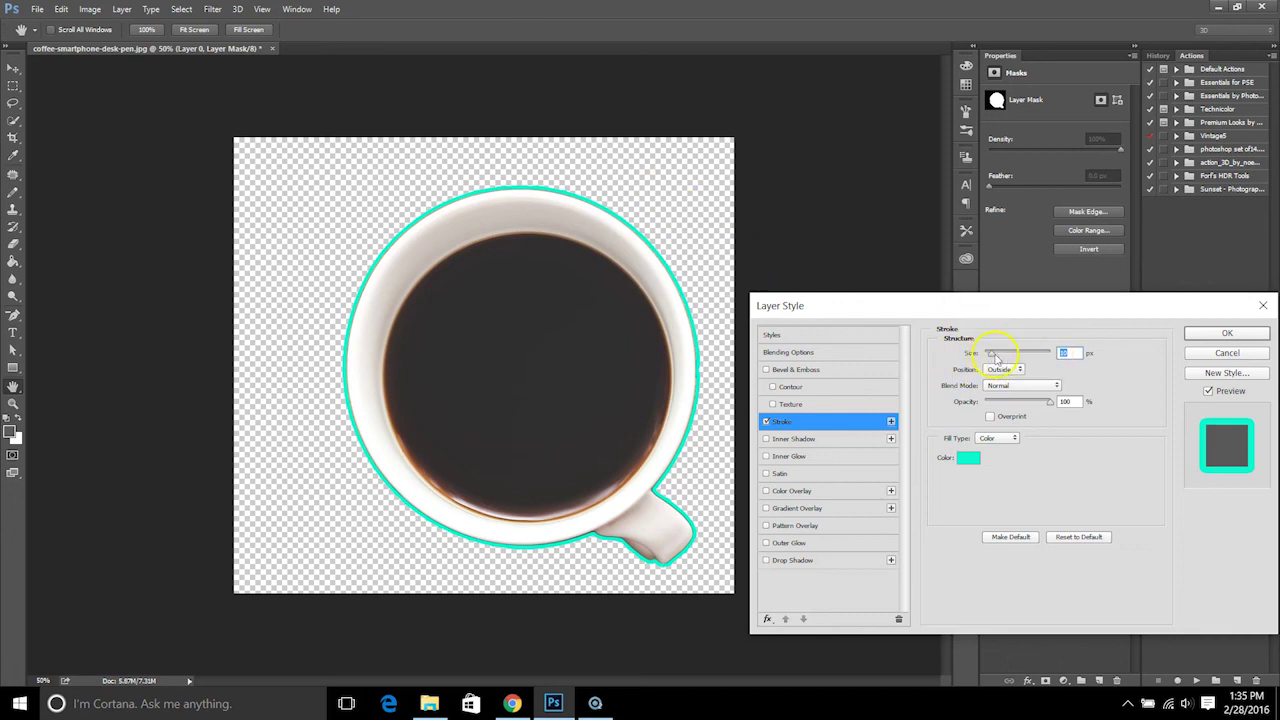
{"action": "mouse_move", "coordinate": [991, 355]}
{"action": "left_mouse_down"}
{"action": "mouse_move", "coordinate": [1020, 360]}
{"action": "mouse_move", "coordinate": [991, 360]}
{"action": "left_mouse_up"}
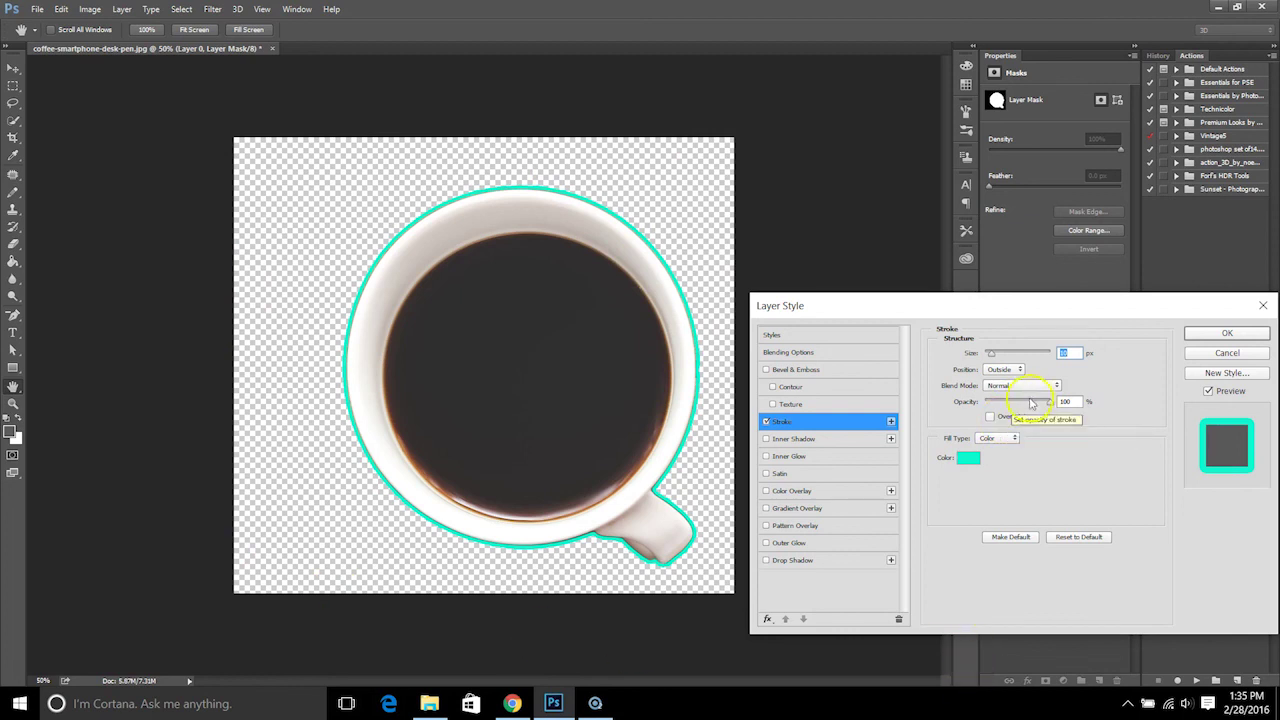
{"action": "left_click", "coordinate": [1238, 334]}
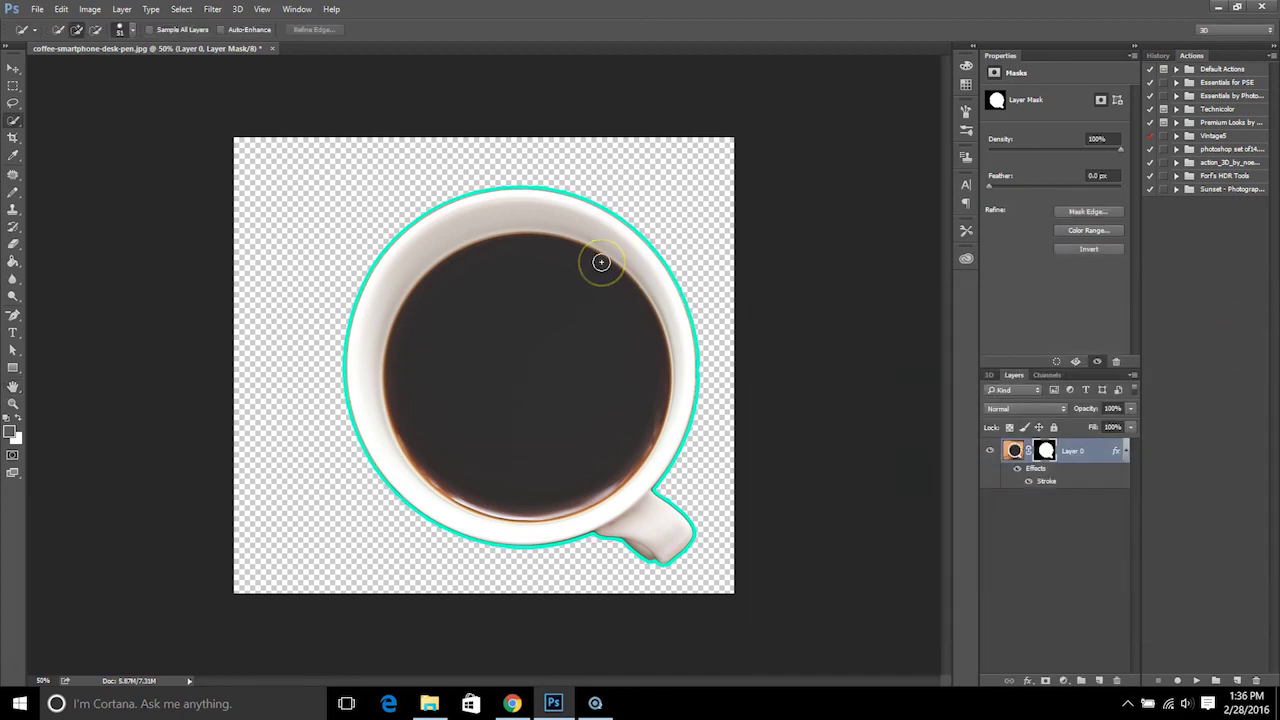